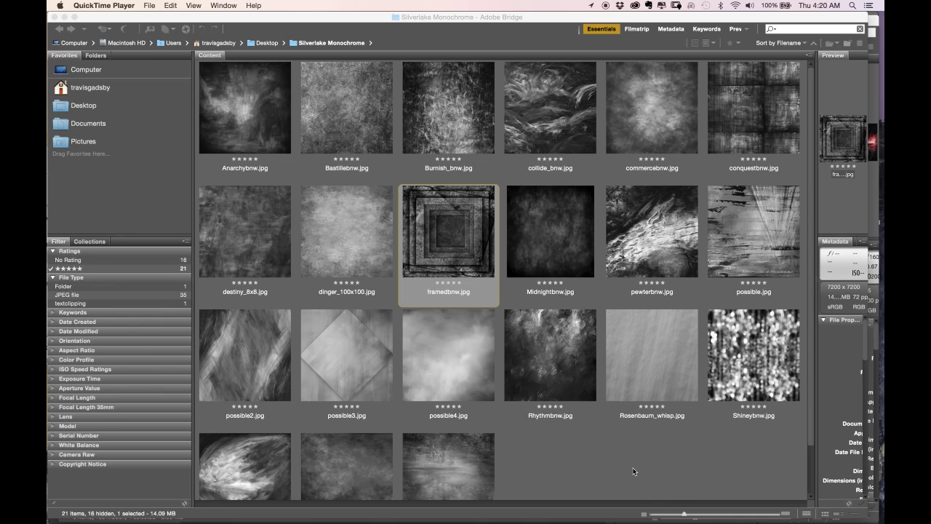
Bring the Bridge window with the TravisLatestWork folder of six three-star photos to the front.
left_click(875, 223)
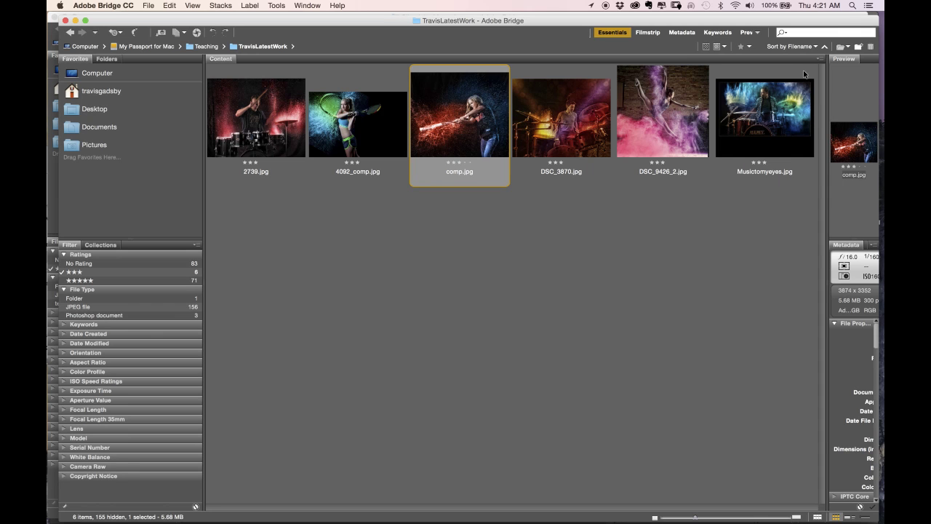
Bring back the Silverlake Monochrome window showing its 21 five-star textures.
left_click(50, 32)
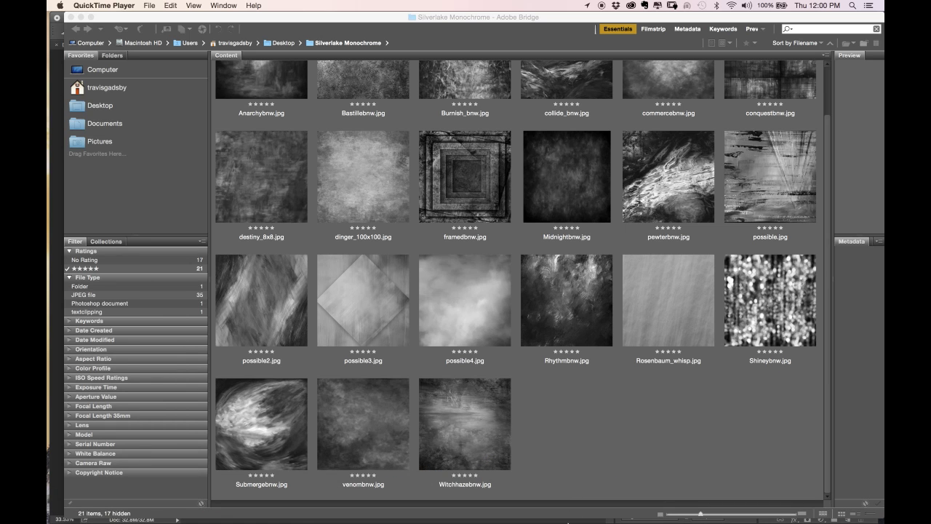
Switch from Bridge to Photoshop, where football.psd is open.
left_click(547, 484)
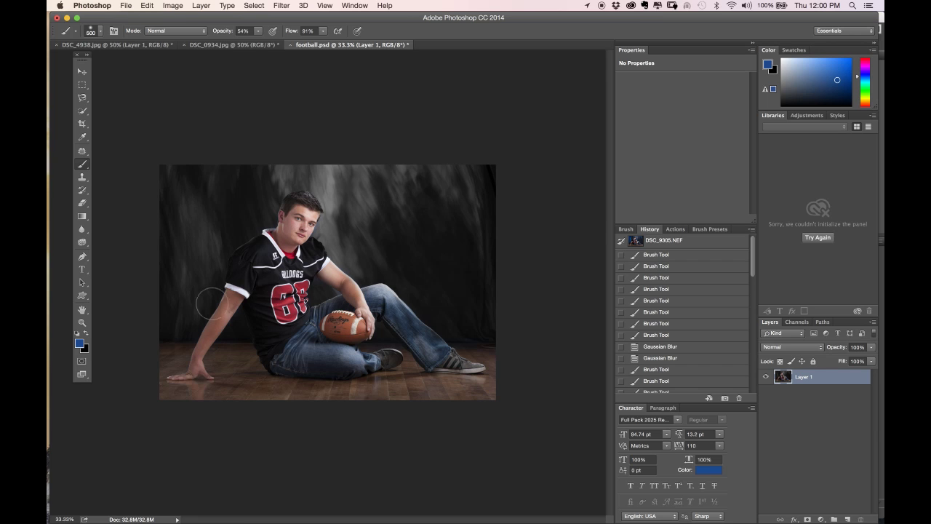
Sample the jersey red, boost it to a richer a40a1f foreground, and add a new layer.
left_click(82, 347)
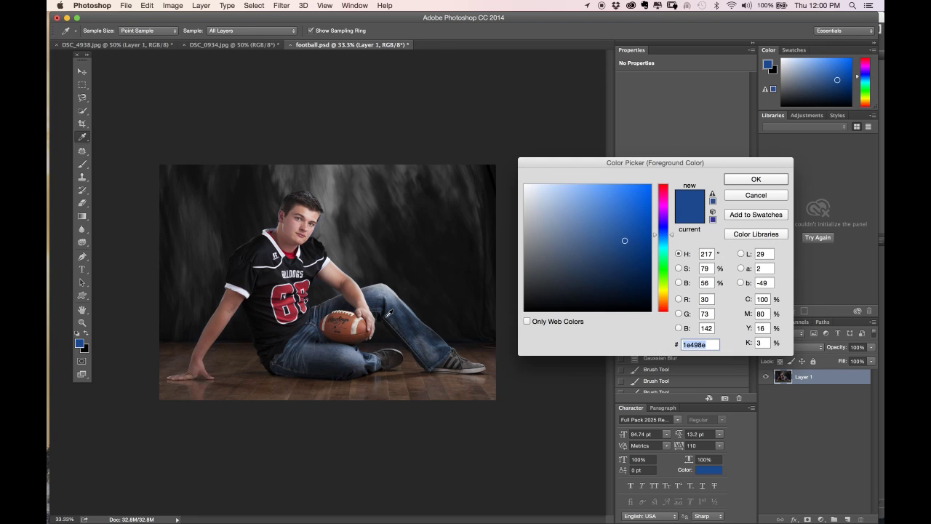
left_click(290, 284)
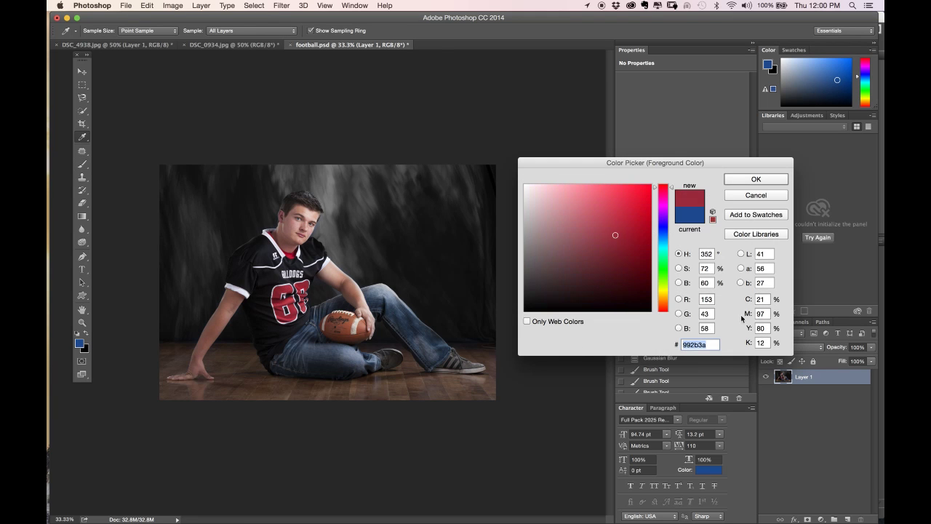
key("Return")
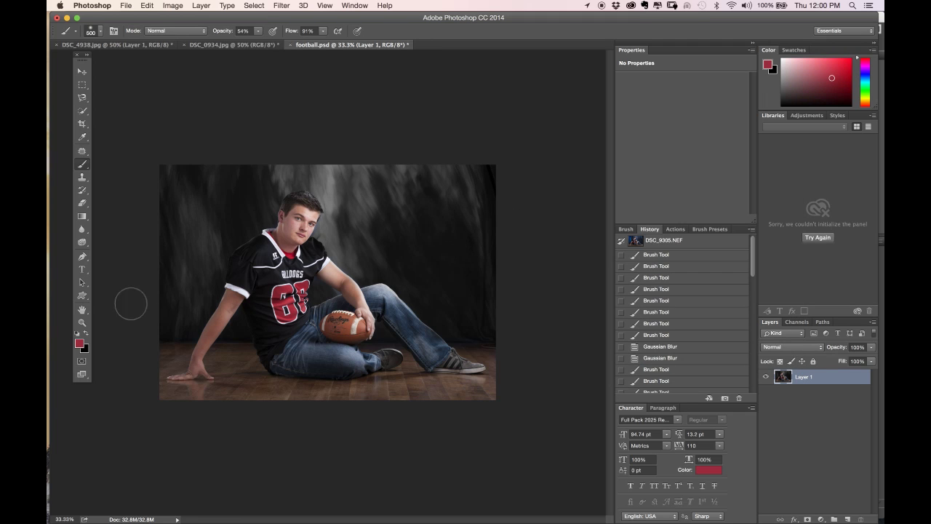
left_click(80, 347)
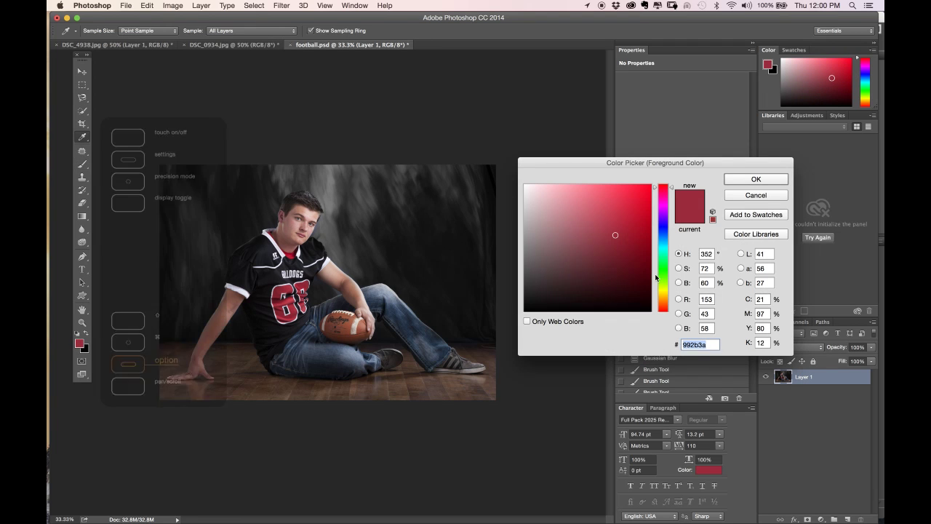
mouse_move(617, 237)
left_mouse_down()
mouse_move(637, 222)
mouse_move(643, 229)
left_mouse_up()
left_click(756, 179)
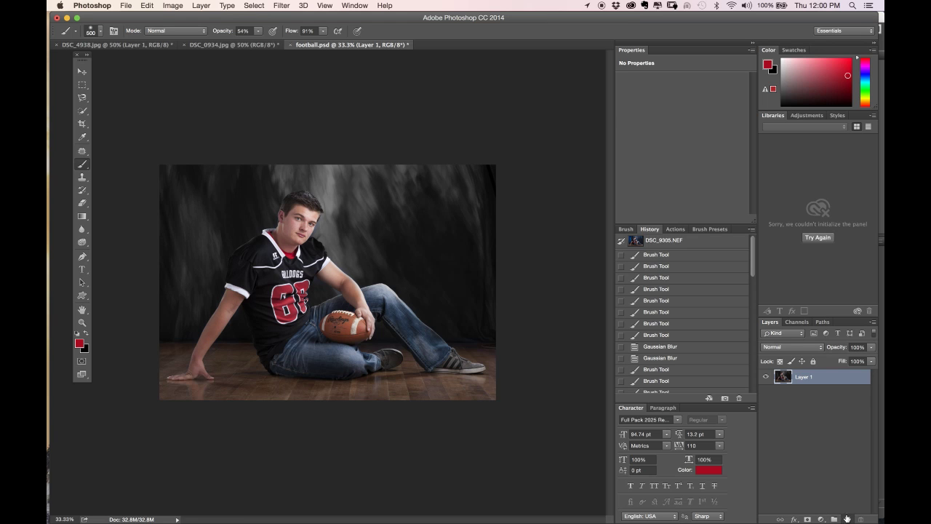
left_click(844, 520)
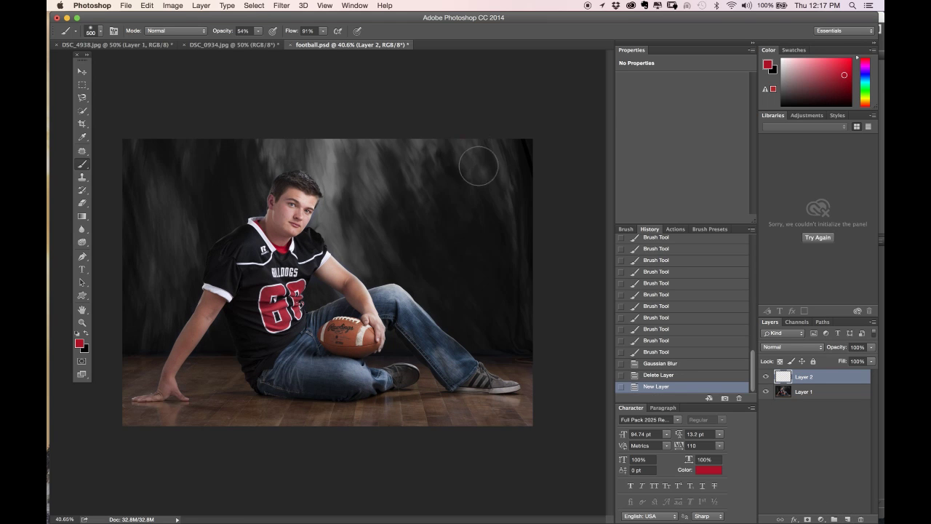
Brush soft red streaks on Layer 2 across the top, left and right of the backdrop.
left_click_drag(466, 146, 487, 218)
left_click_drag(502, 145, 517, 254)
left_click_drag(510, 191, 509, 224)
left_click_drag(458, 120, 456, 164)
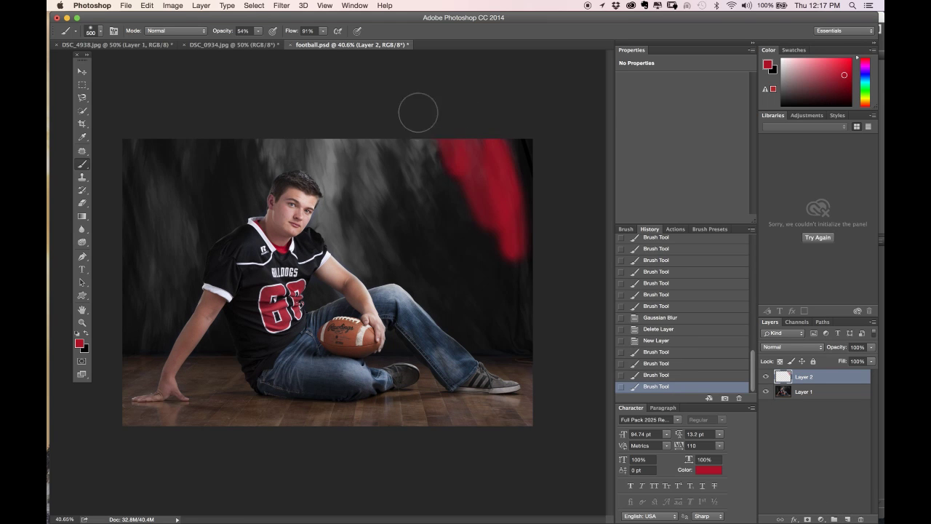
left_click_drag(429, 131, 430, 179)
mouse_move(405, 127)
left_mouse_down()
mouse_move(408, 177)
mouse_move(379, 124)
mouse_move(374, 203)
mouse_move(368, 191)
mouse_move(357, 234)
mouse_move(361, 129)
left_mouse_up()
mouse_move(163, 154)
left_mouse_down()
mouse_move(173, 206)
mouse_move(188, 255)
left_mouse_up()
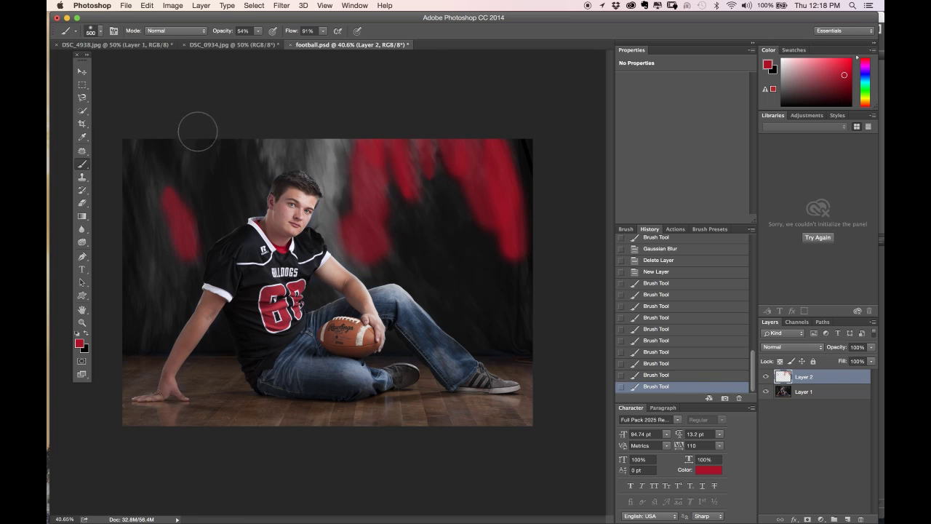
mouse_move(198, 131)
left_mouse_down()
mouse_move(188, 153)
mouse_move(166, 258)
mouse_move(149, 278)
mouse_move(144, 333)
mouse_move(183, 273)
mouse_move(184, 248)
mouse_move(152, 213)
mouse_move(188, 267)
left_mouse_up()
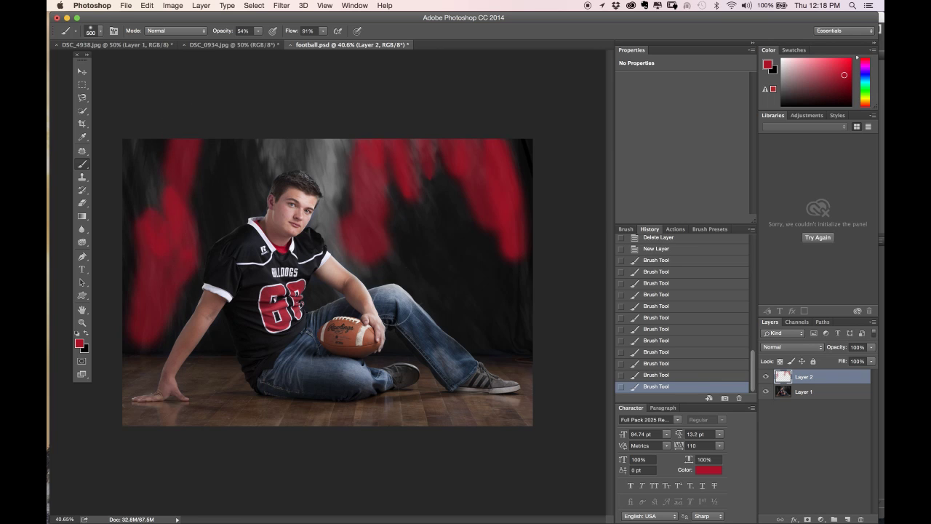
mouse_move(386, 256)
left_mouse_down()
mouse_move(371, 268)
mouse_move(355, 213)
mouse_move(364, 224)
mouse_move(387, 209)
mouse_move(399, 131)
mouse_move(453, 194)
left_mouse_up()
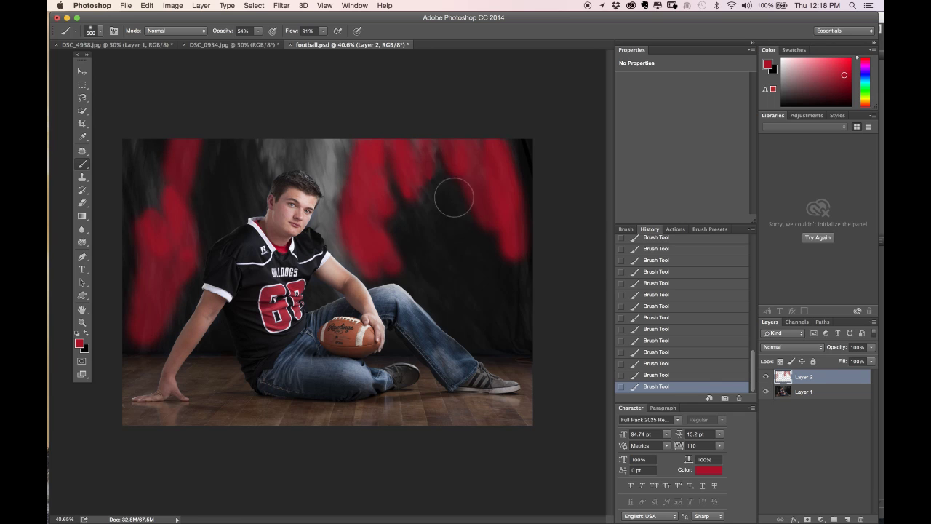
left_click_drag(514, 223, 528, 379)
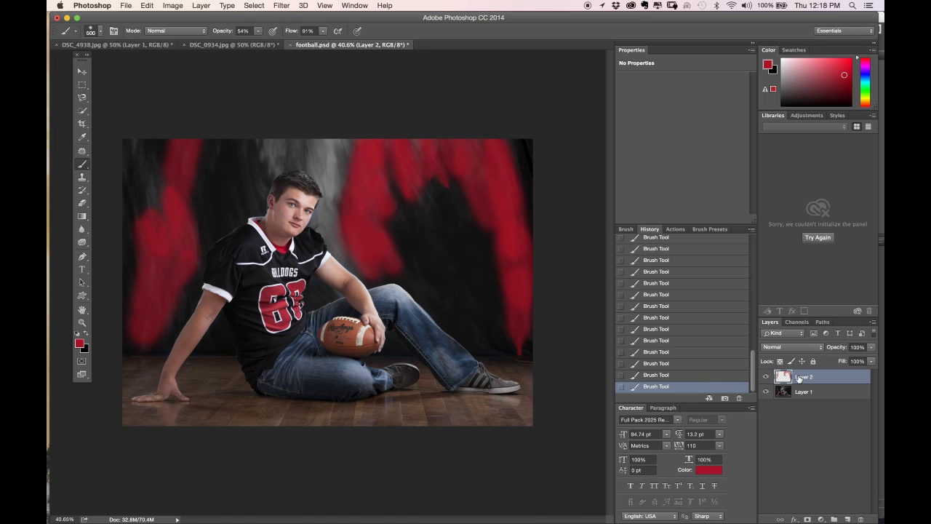
left_click(784, 347)
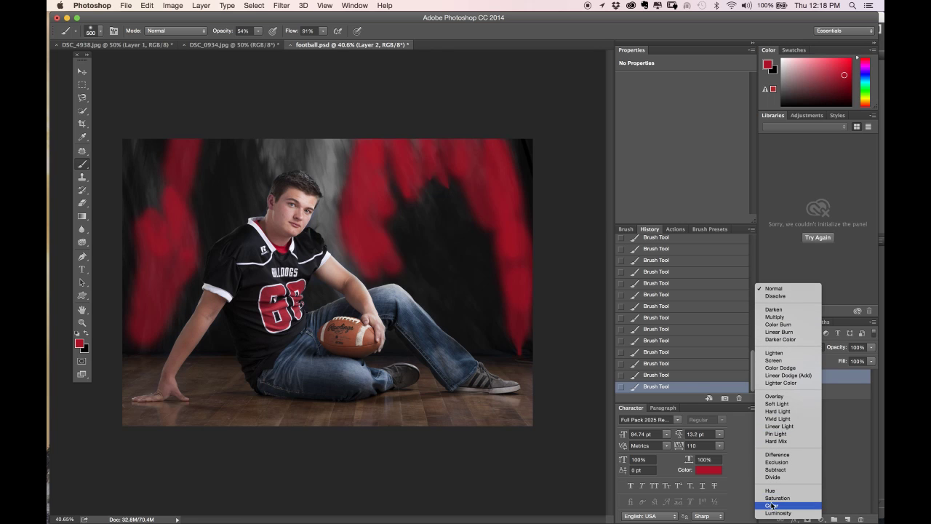
Try Saturation, then set Layer 2's blending mode to Color.
left_click(773, 501)
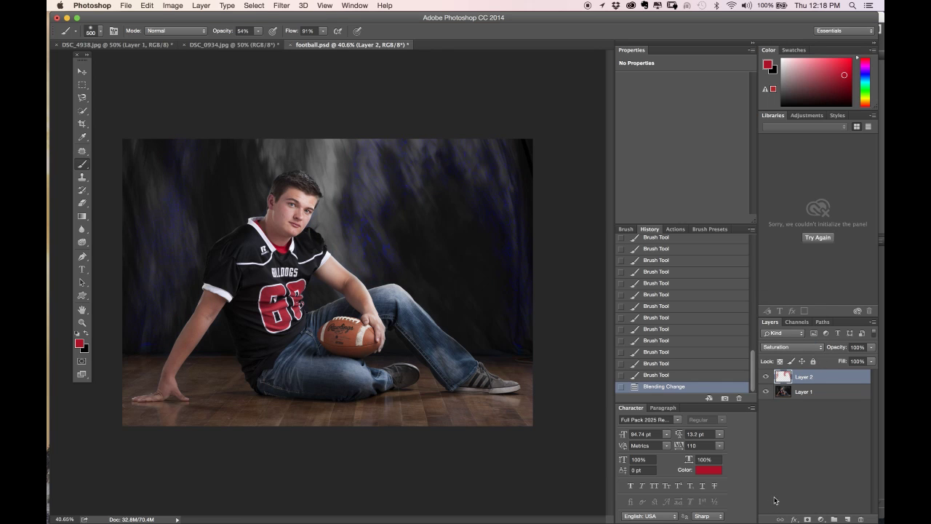
left_click(793, 349)
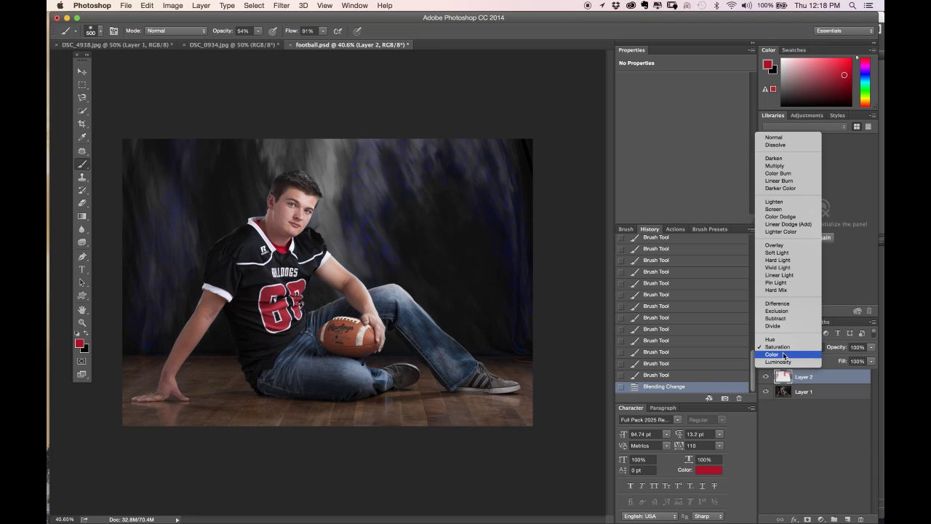
left_click(787, 358)
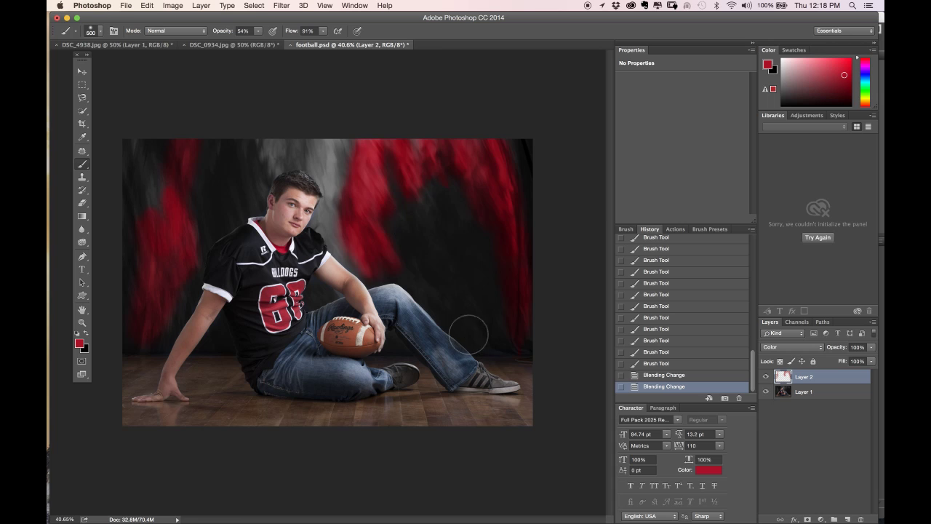
Make the foreground a brighter, more saturated blue sampled from the jeans.
left_click(79, 343)
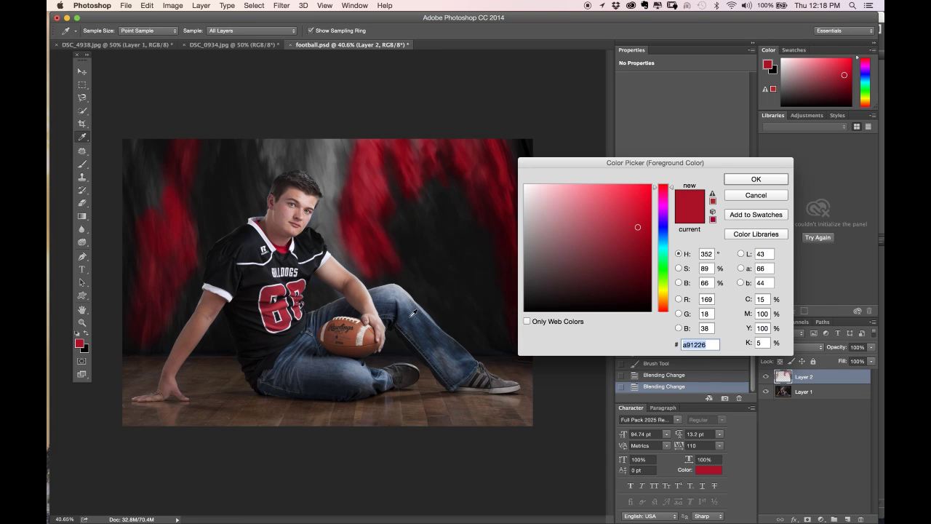
left_click(413, 313)
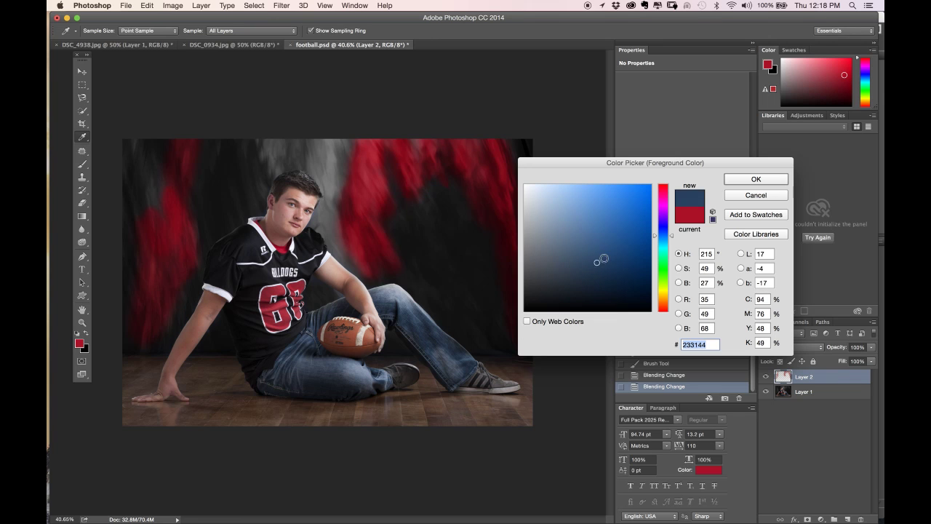
left_click_drag(603, 258, 623, 247)
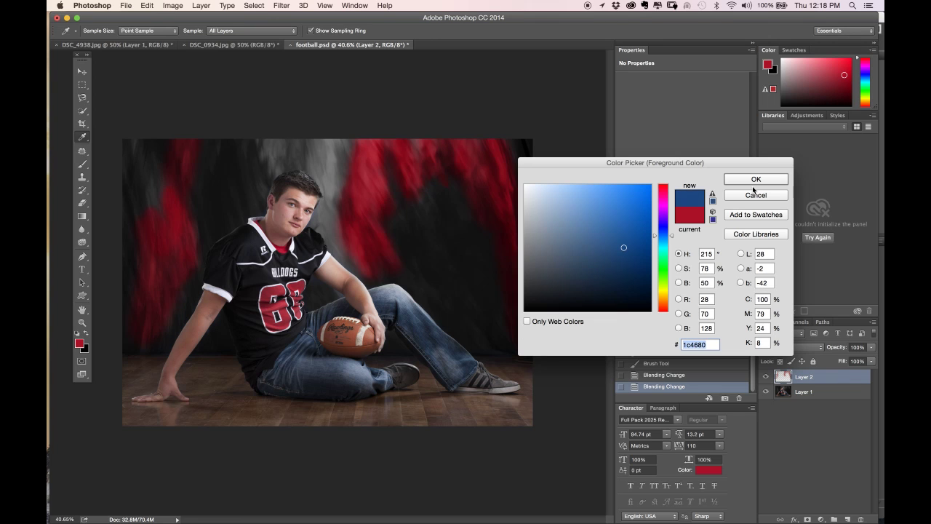
left_click(757, 183)
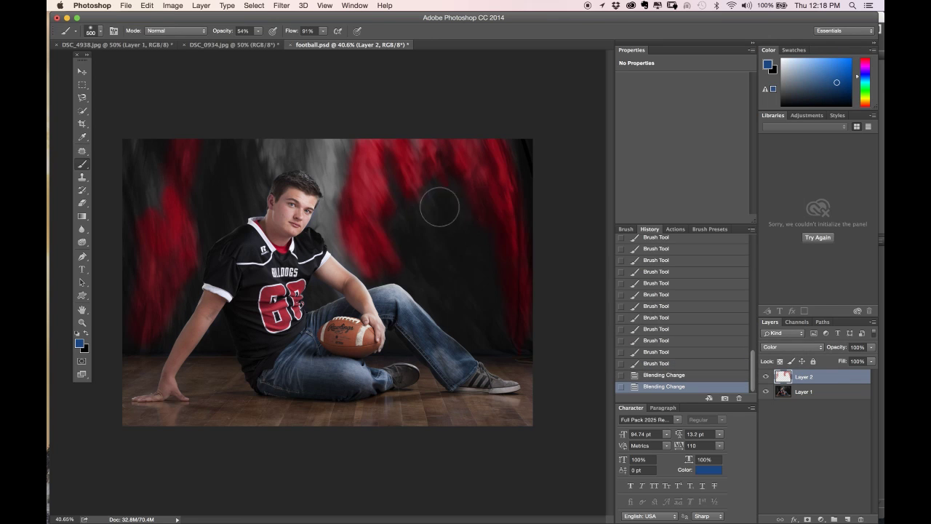
Paint blue streaks among the red ones across the top, left and right backdrop.
mouse_move(409, 196)
left_mouse_down()
mouse_move(445, 194)
mouse_move(447, 221)
mouse_move(402, 254)
left_mouse_up()
mouse_move(355, 146)
left_mouse_down()
mouse_move(264, 146)
mouse_move(240, 176)
mouse_move(254, 195)
mouse_move(267, 176)
mouse_move(262, 183)
mouse_move(244, 158)
mouse_move(224, 156)
mouse_move(211, 167)
mouse_move(194, 152)
mouse_move(163, 149)
mouse_move(144, 158)
mouse_move(139, 123)
left_mouse_up()
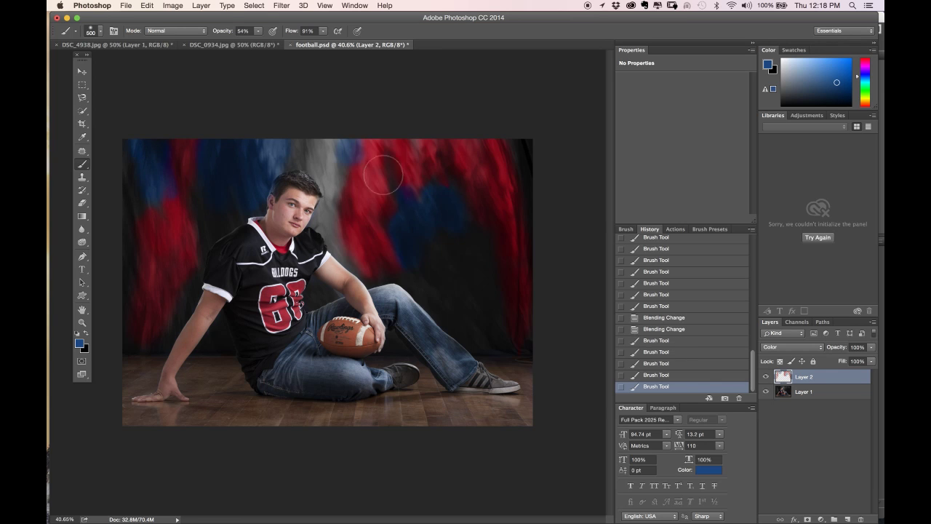
mouse_move(333, 93)
left_mouse_down()
mouse_move(388, 149)
mouse_move(413, 146)
mouse_move(405, 128)
mouse_move(436, 148)
mouse_move(415, 98)
mouse_move(434, 164)
mouse_move(438, 262)
mouse_move(452, 272)
mouse_move(417, 251)
mouse_move(414, 292)
mouse_move(399, 269)
mouse_move(375, 270)
mouse_move(331, 210)
left_mouse_up()
mouse_move(163, 281)
left_mouse_down()
mouse_move(184, 290)
mouse_move(157, 320)
left_mouse_up()
mouse_move(147, 206)
left_mouse_down()
mouse_move(136, 234)
mouse_move(135, 333)
left_mouse_up()
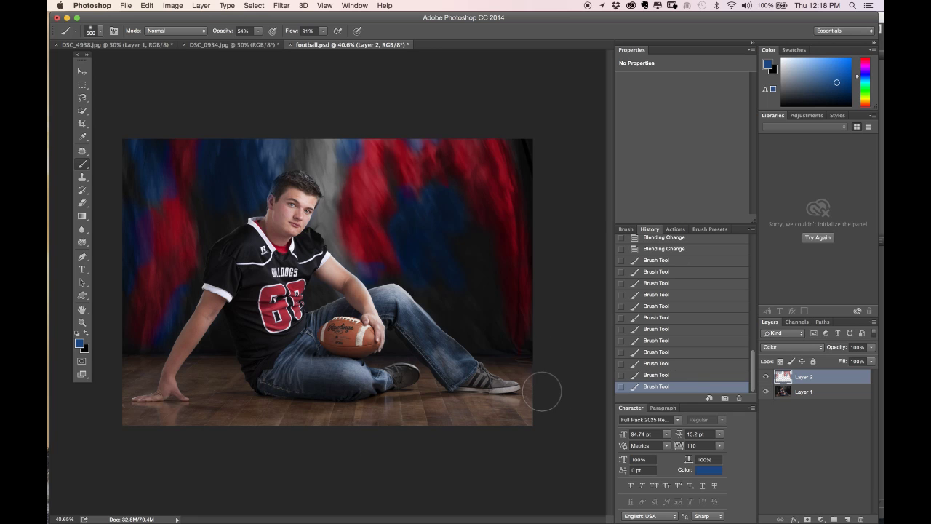
left_click_drag(520, 208, 524, 156)
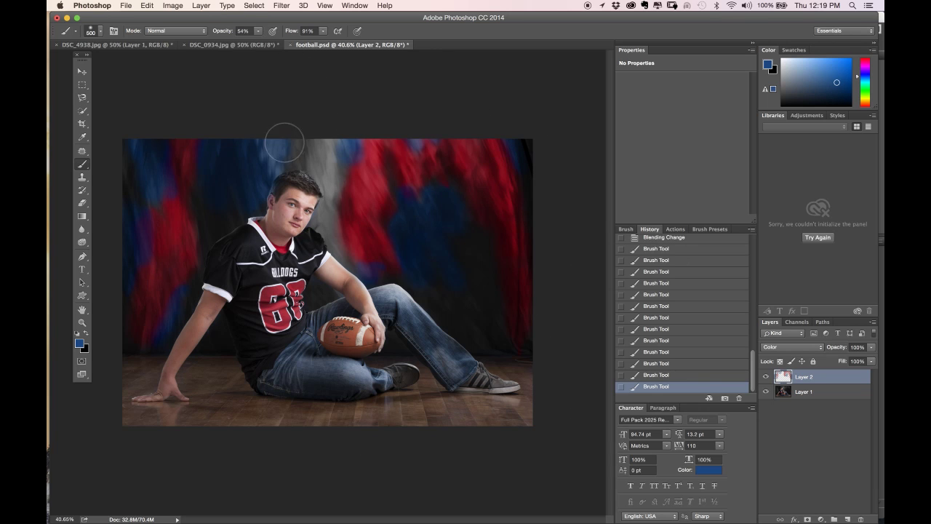
mouse_move(149, 150)
left_mouse_down()
mouse_move(145, 190)
mouse_move(154, 166)
left_mouse_up()
Apply a Gaussian Blur with a 56.0-pixel radius to Layer 2.
left_click(279, 5)
left_click(280, 5)
left_click(280, 5)
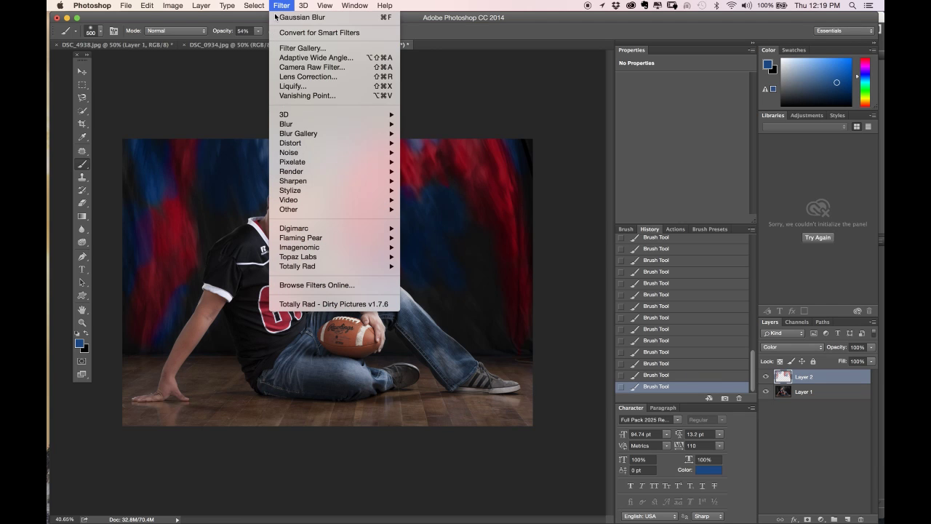
mouse_move(288, 124)
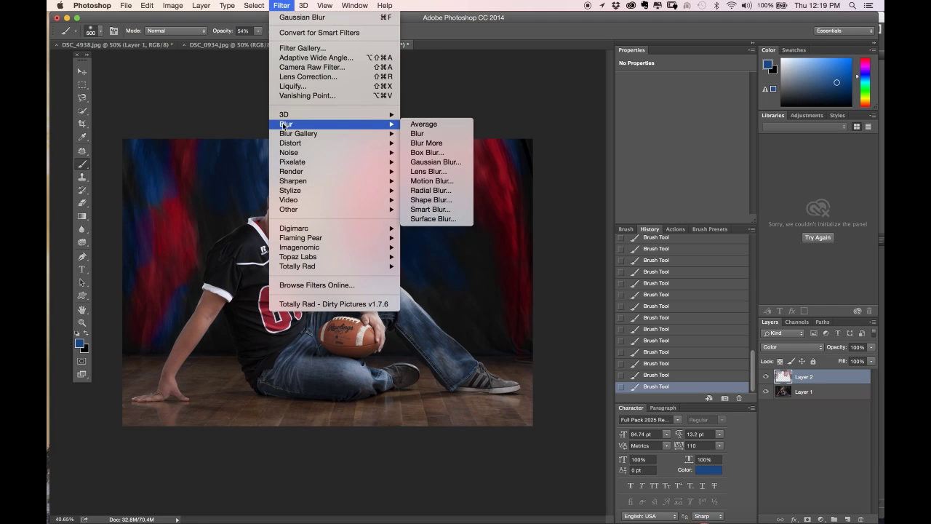
left_click(422, 162)
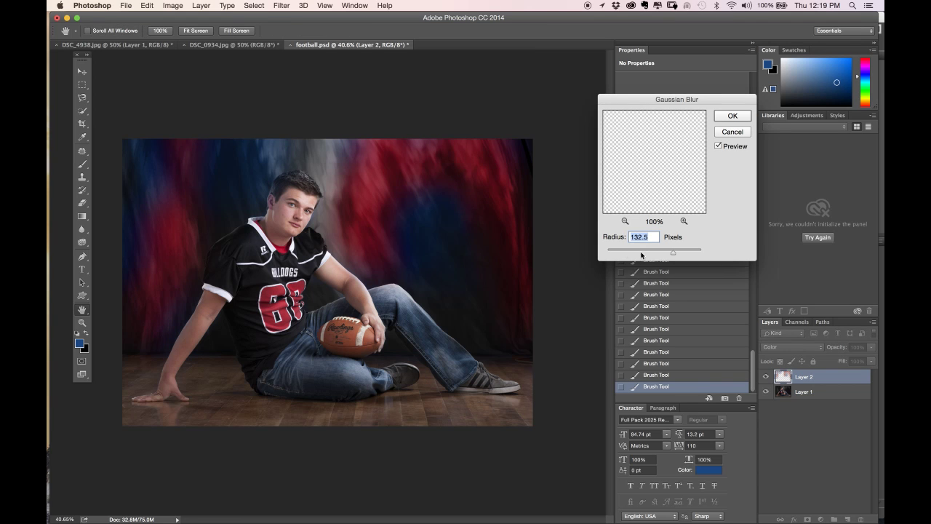
left_click_drag(663, 253, 650, 252)
left_click_drag(664, 250, 666, 251)
left_click(732, 115)
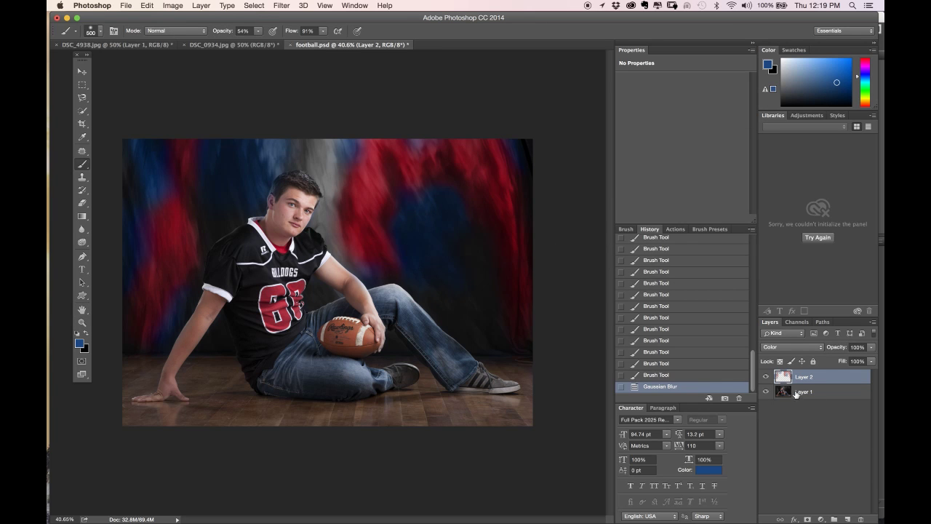
Add a layer mask to Layer 2 and paint it black at 54% opacity around the backdrop.
left_click(807, 520)
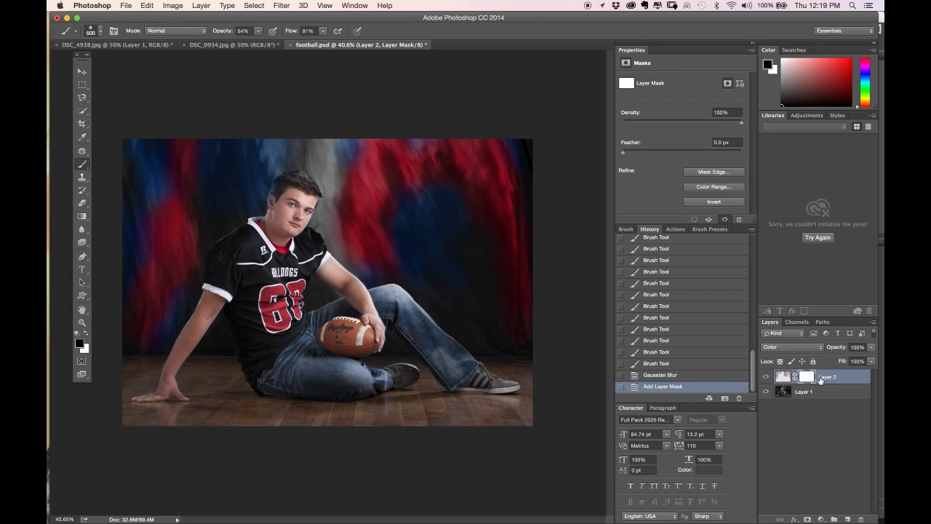
left_click_drag(350, 258, 374, 244)
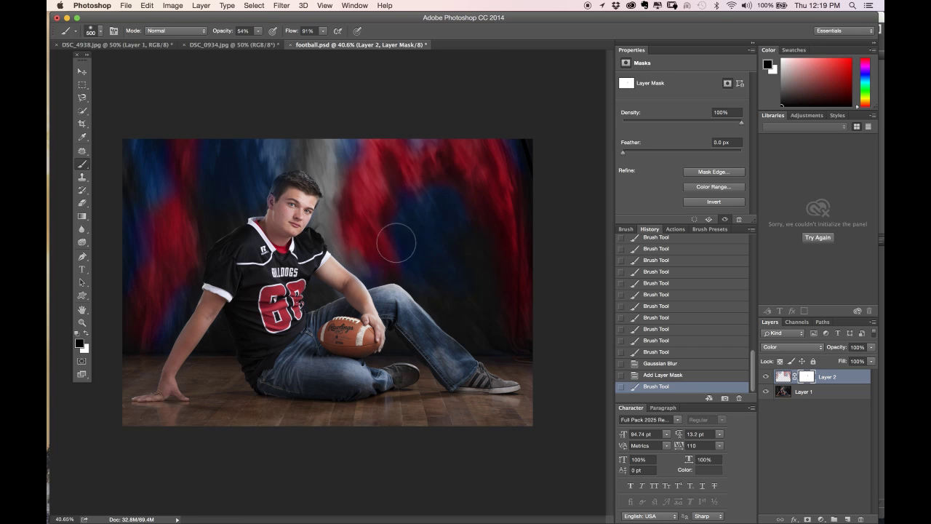
mouse_move(390, 203)
left_mouse_down()
mouse_move(424, 260)
mouse_move(422, 202)
left_mouse_up()
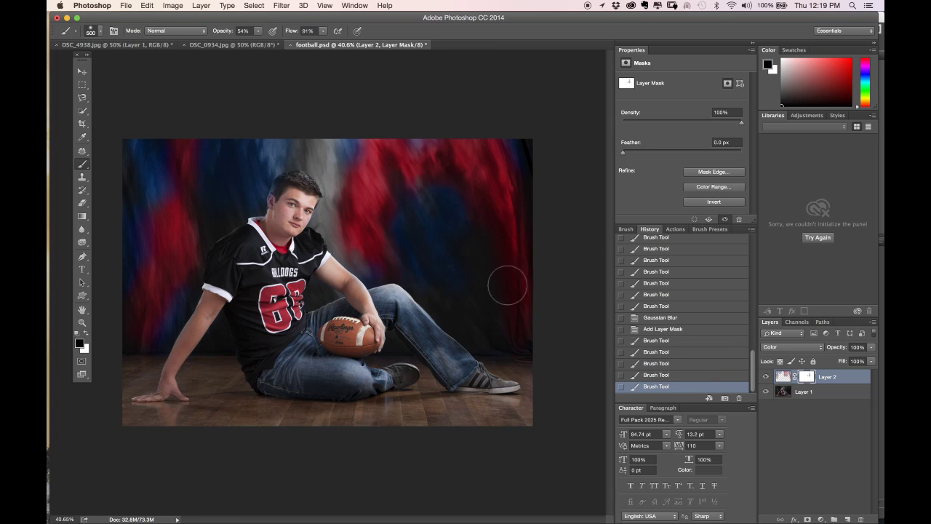
mouse_move(509, 281)
left_mouse_down()
mouse_move(514, 249)
mouse_move(438, 185)
left_mouse_up()
left_click(481, 343)
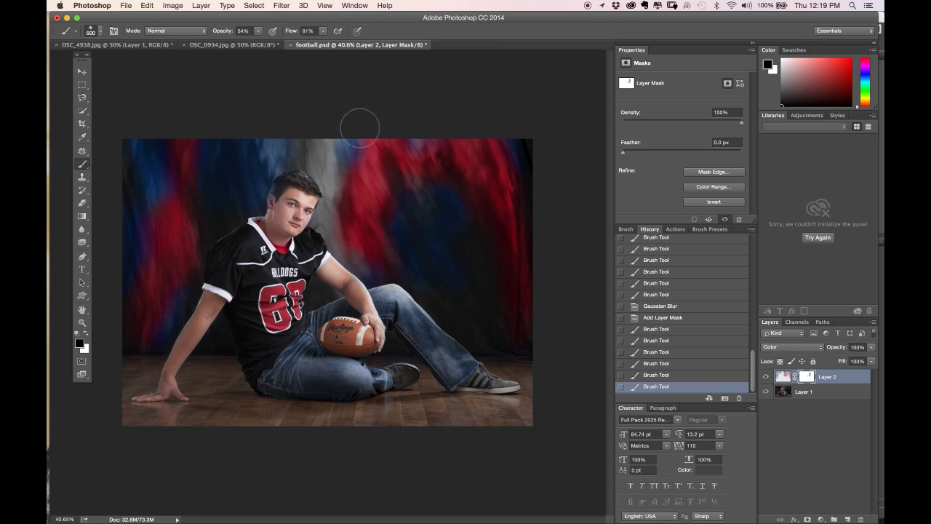
mouse_move(363, 138)
left_mouse_down()
mouse_move(276, 92)
mouse_move(292, 156)
mouse_move(254, 146)
mouse_move(256, 185)
left_mouse_up()
mouse_move(288, 103)
left_mouse_down()
mouse_move(345, 191)
mouse_move(346, 240)
mouse_move(330, 188)
mouse_move(349, 241)
left_mouse_up()
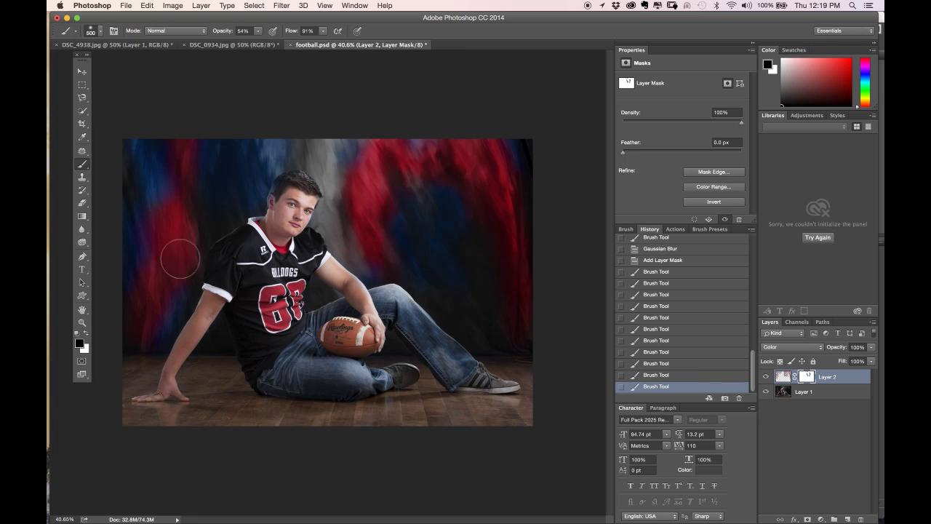
left_click_drag(156, 270, 141, 329)
mouse_move(150, 152)
left_mouse_down()
mouse_move(158, 170)
mouse_move(161, 135)
left_mouse_up()
left_click_drag(160, 216, 168, 245)
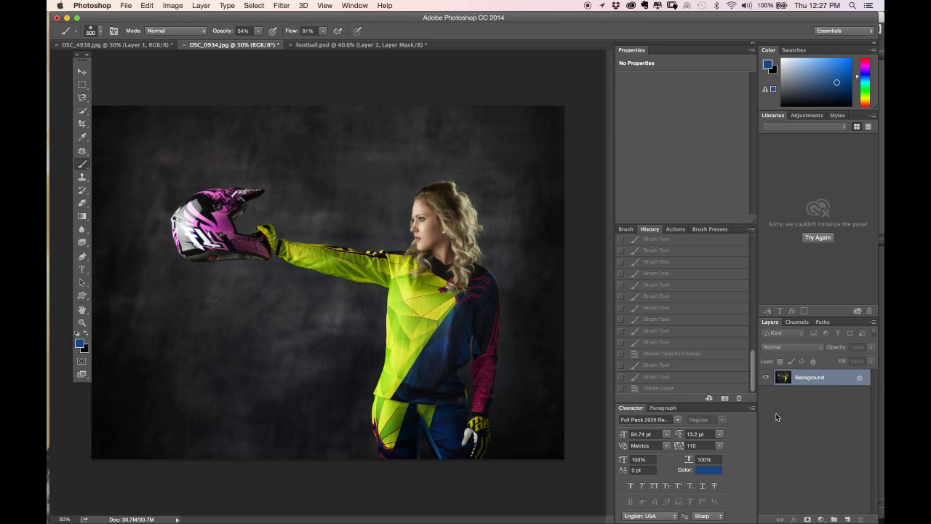
Add a Gradient Fill layer using the dooffy.com_gradients_random_set_01 gradient.
left_click(821, 519)
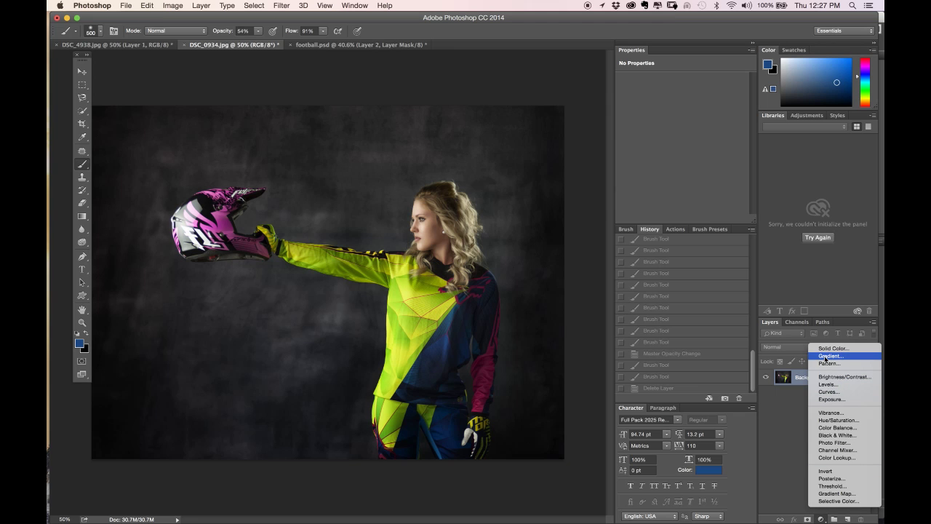
left_click(823, 356)
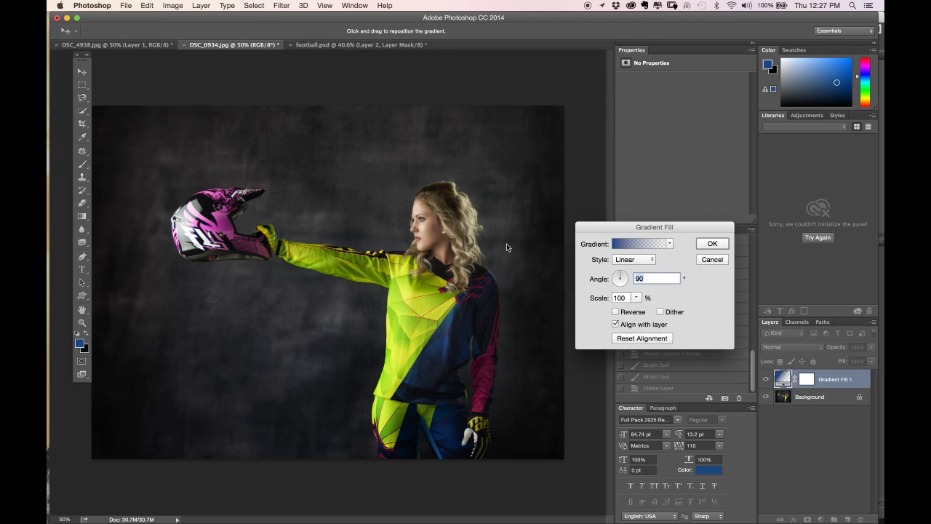
left_click(644, 244)
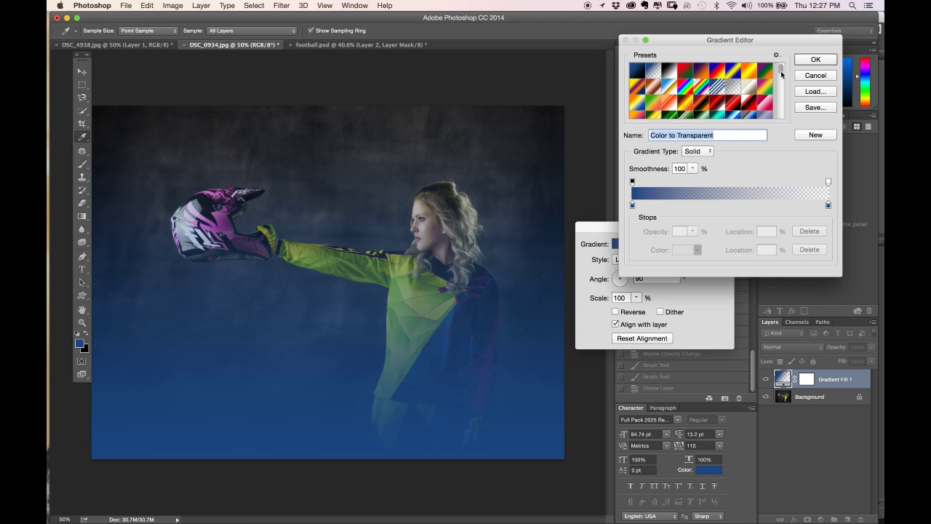
scroll(780, 74, "down", 3)
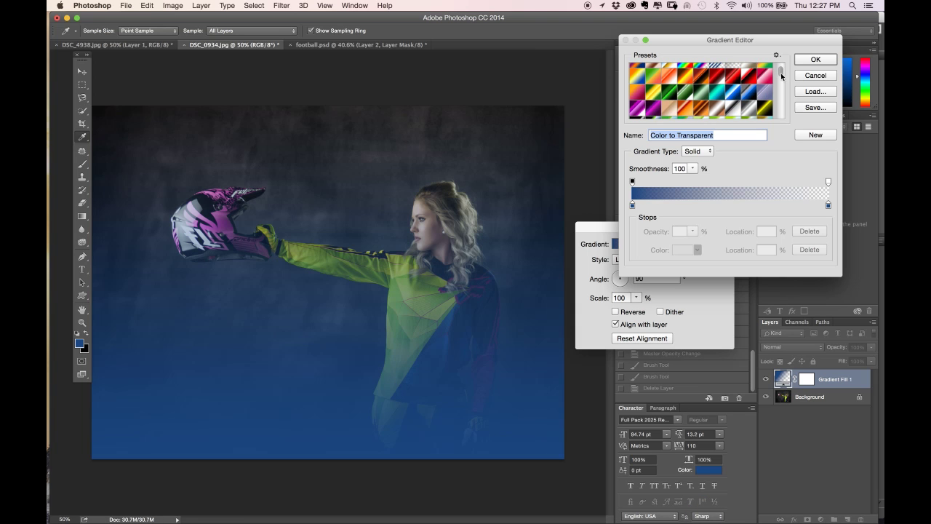
mouse_move(782, 75)
left_mouse_down()
mouse_move(777, 126)
mouse_move(780, 70)
left_mouse_up()
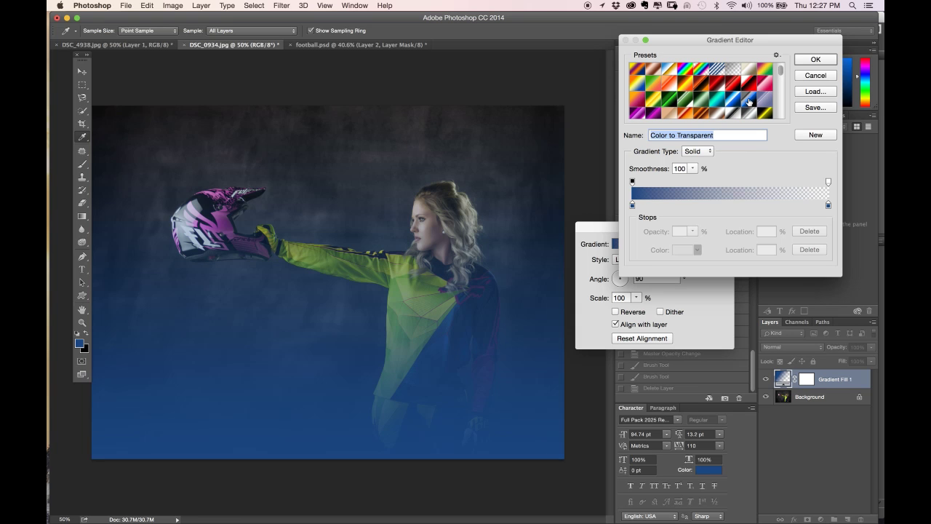
left_click(749, 102)
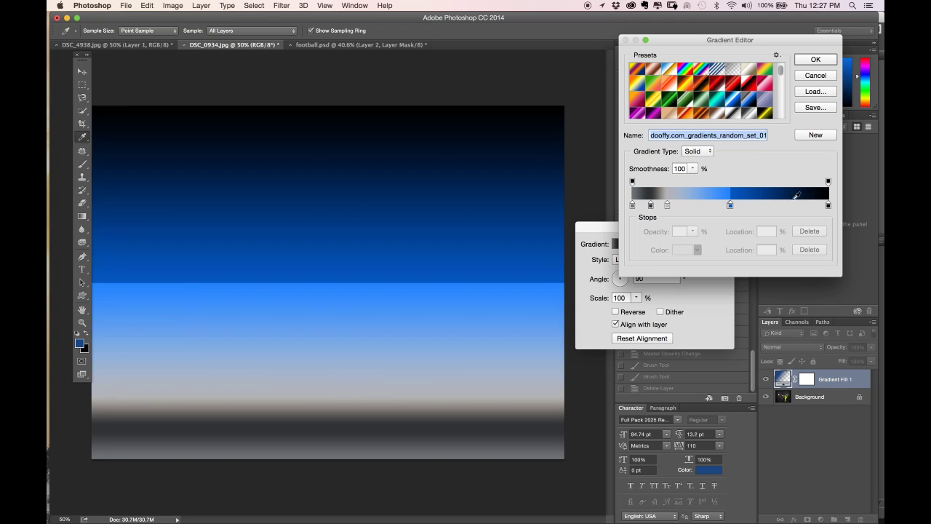
left_click(816, 60)
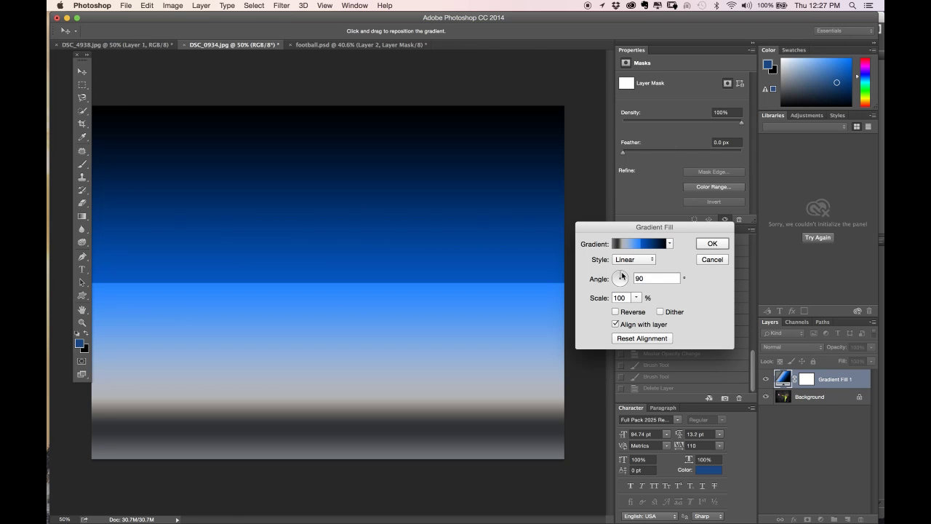
Angle the gradient to 126.87° and commit the Gradient Fill 1 layer.
left_click_drag(626, 277, 614, 277)
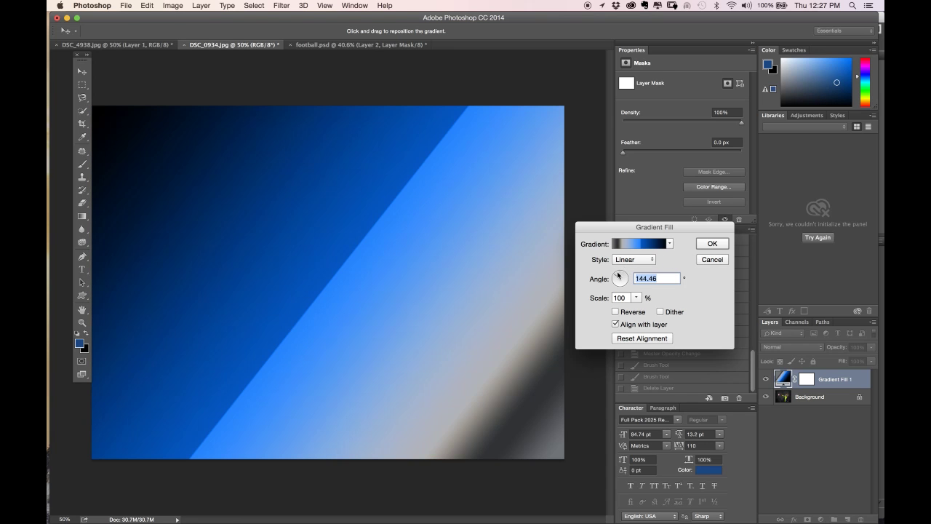
left_click_drag(619, 275, 619, 277)
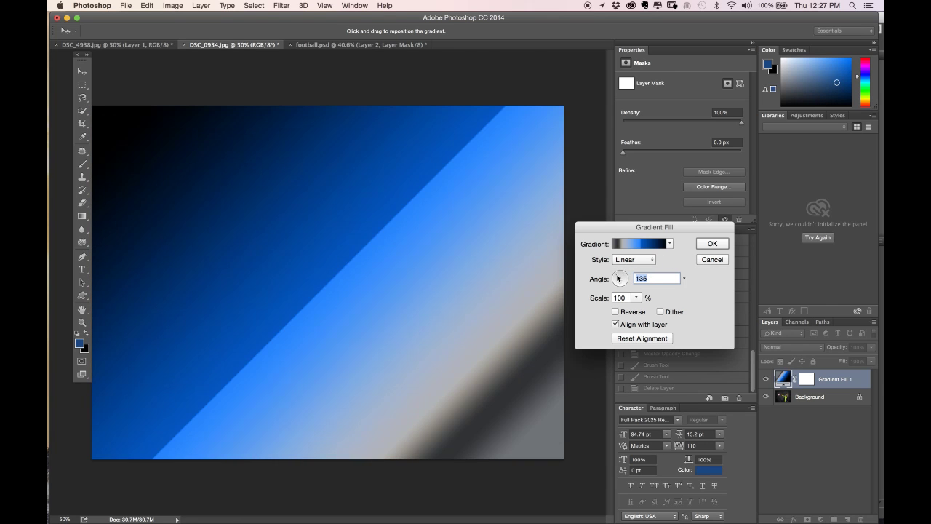
left_click(712, 245)
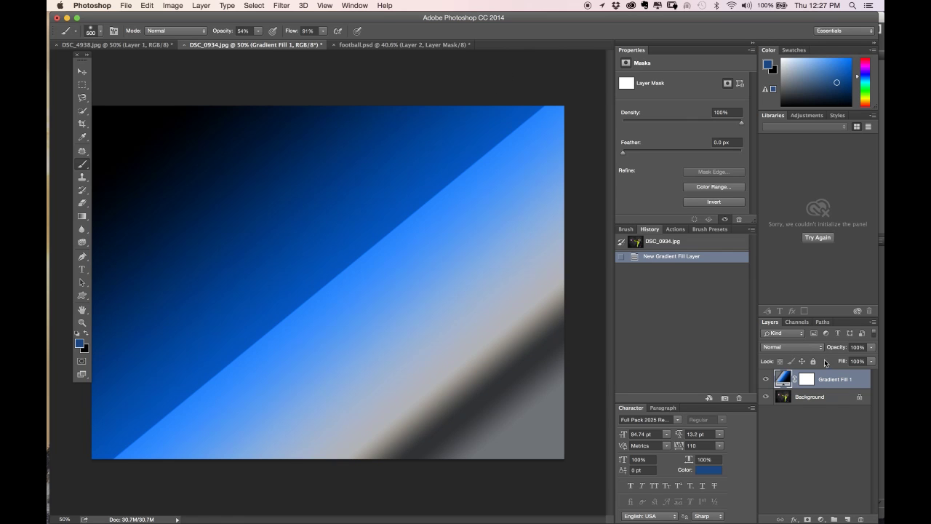
Set Gradient Fill 1's blend mode to Overlay after trying Soft Light.
left_click(814, 350)
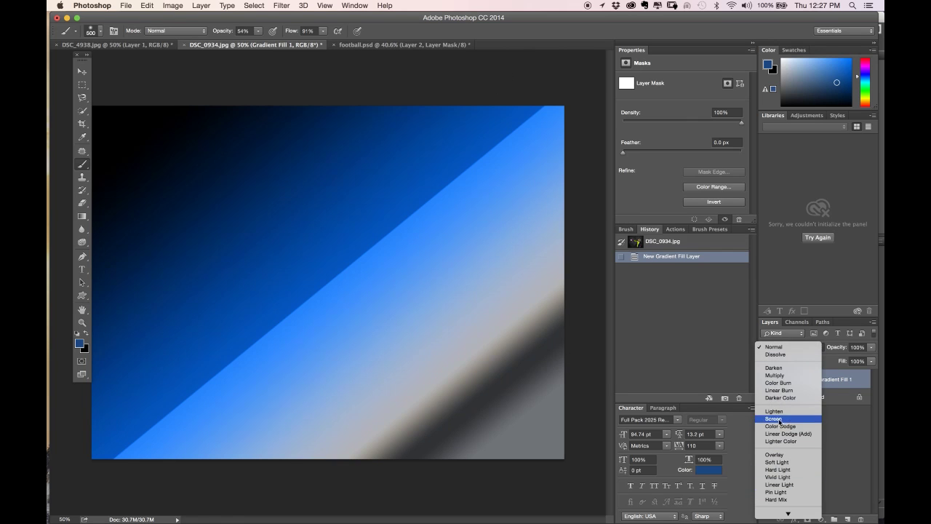
left_click(775, 463)
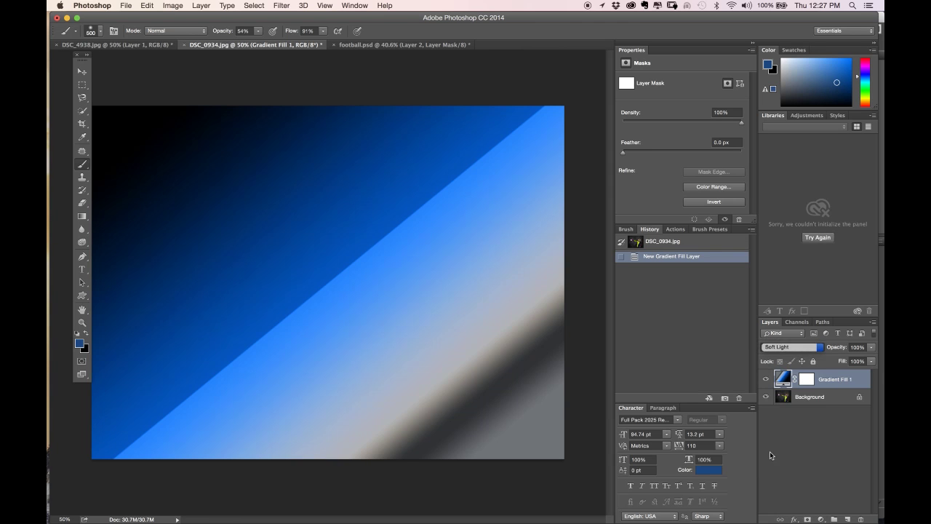
left_click(792, 350)
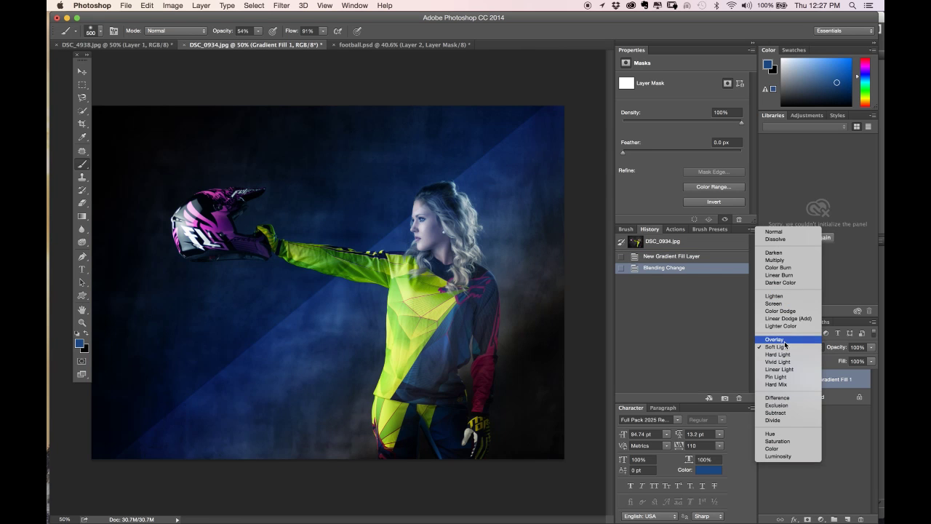
left_click(784, 345)
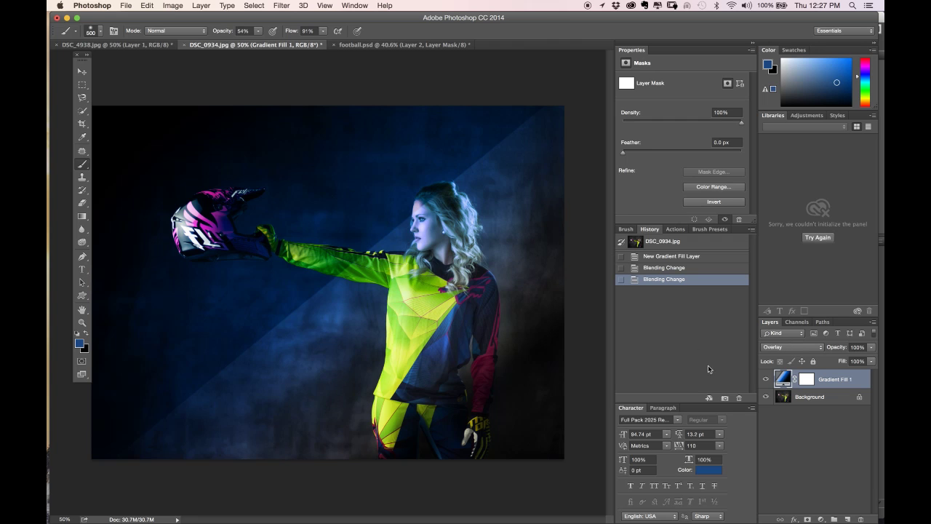
Rotate the gradient fill's angle to 140.71°.
double_click(784, 379)
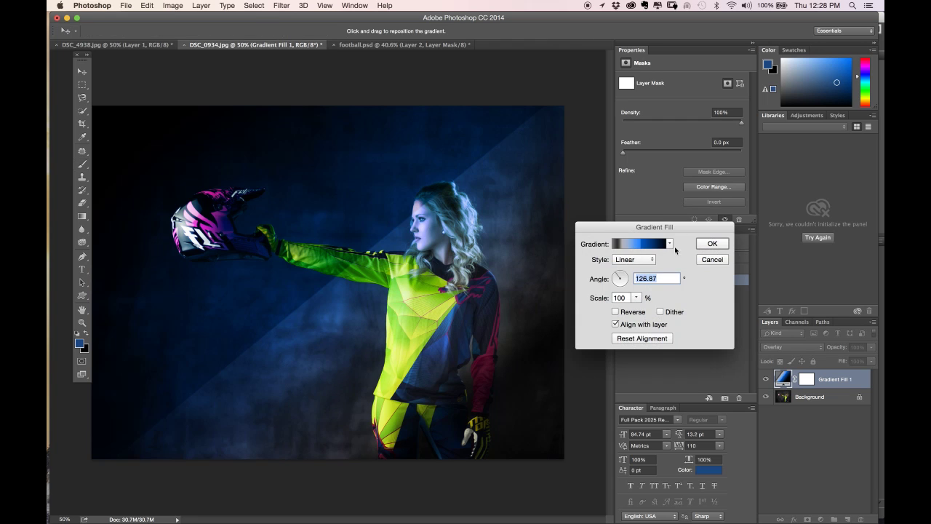
left_click_drag(619, 275, 617, 278)
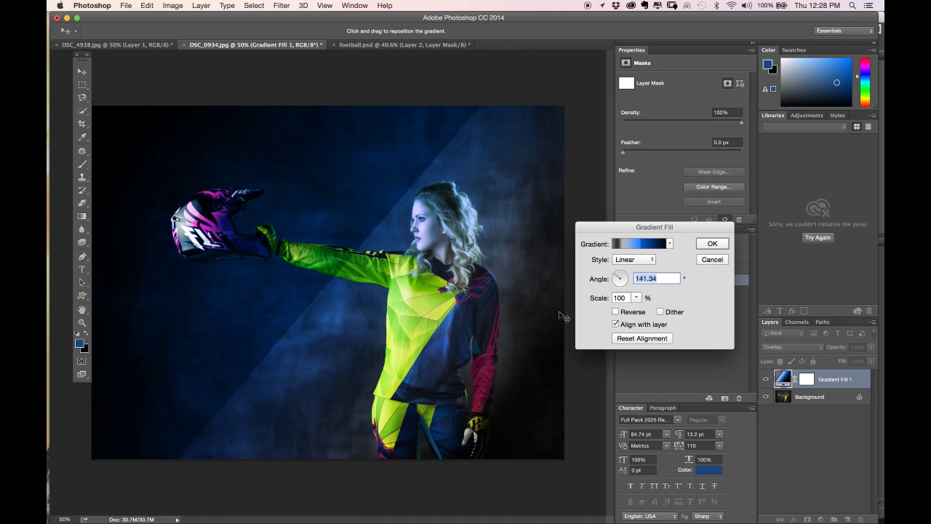
left_click_drag(617, 277, 618, 278)
Change the gradient's 18% colour stop to a pink-red.
left_click(644, 244)
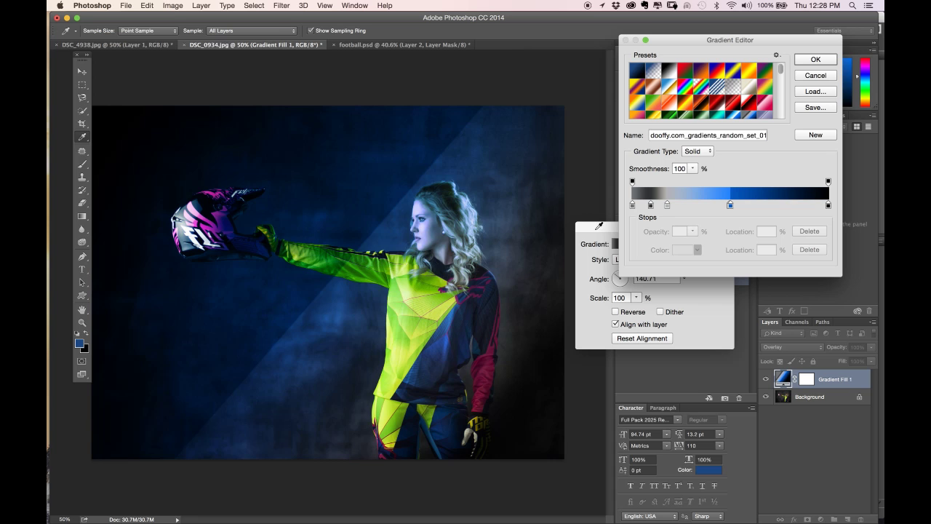
left_click(667, 205)
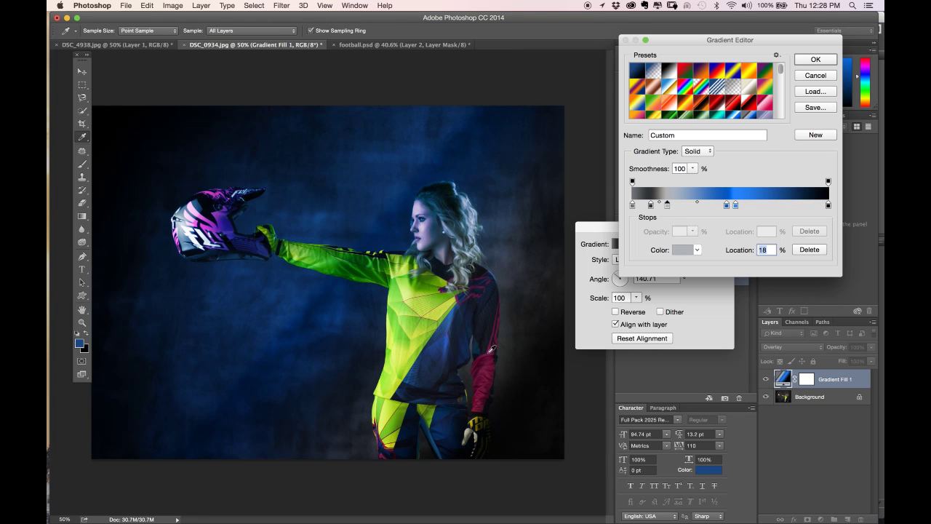
left_click(493, 353)
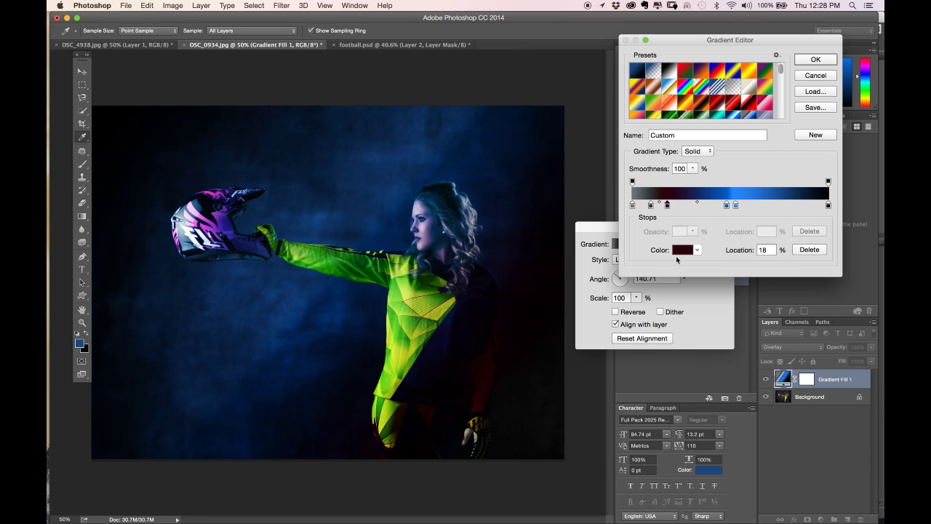
left_click(682, 251)
mouse_move(652, 225)
left_mouse_down()
mouse_move(647, 214)
mouse_move(597, 208)
mouse_move(596, 230)
mouse_move(600, 208)
left_mouse_up()
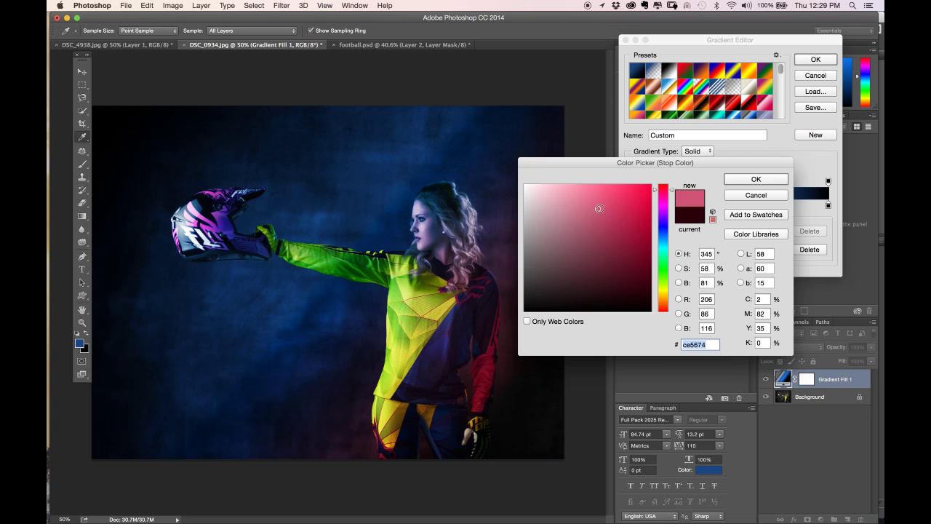
left_click(756, 179)
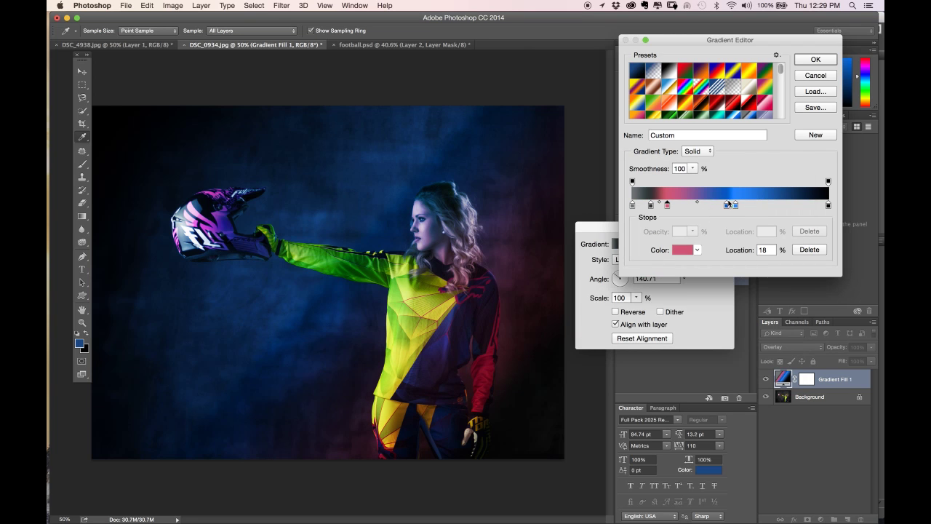
Sample the yellow jersey colour into the next gradient stop.
left_click(727, 205)
left_click(681, 250)
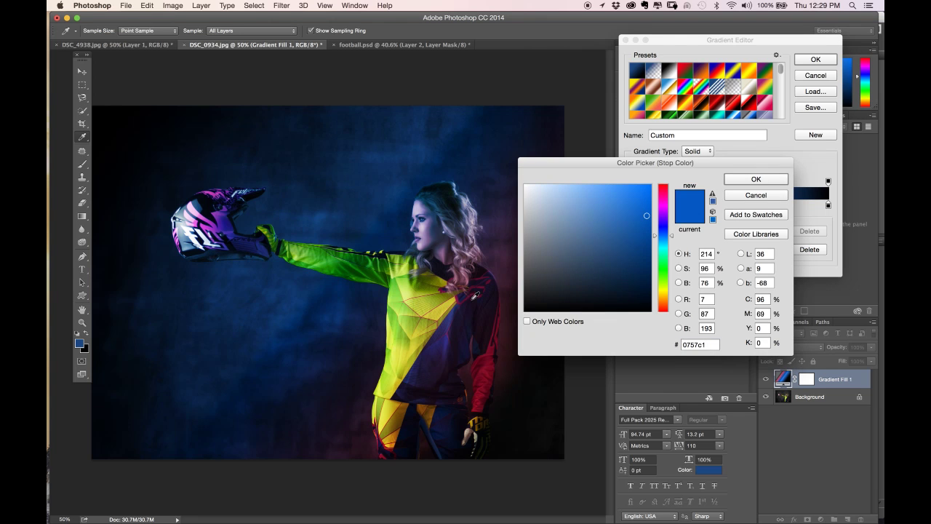
left_click(412, 312)
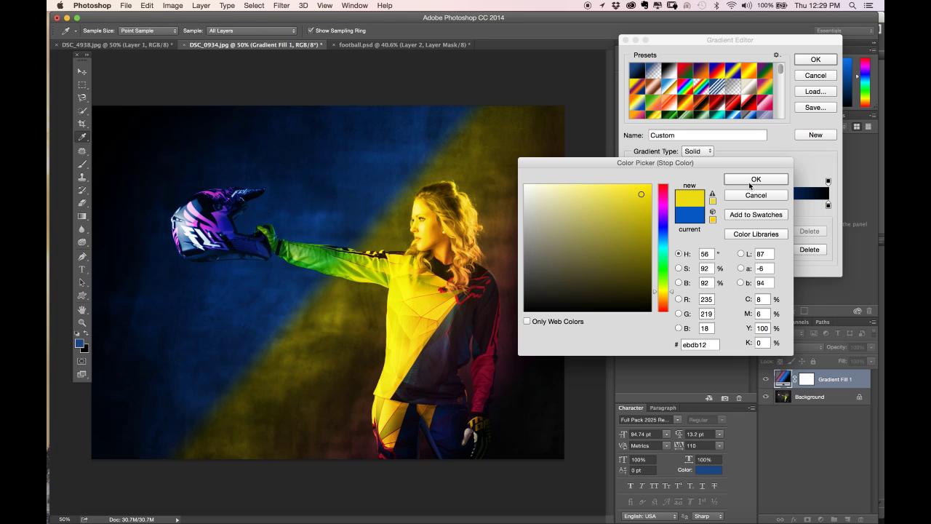
left_click(750, 186)
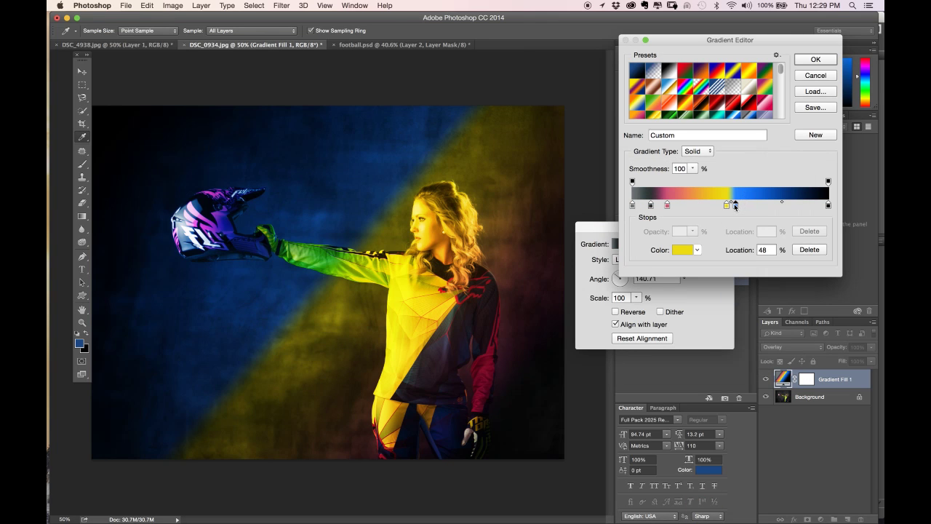
Make the 53% stop a brighter violet-blue (3e2bbe).
left_click(734, 204)
left_click(444, 425)
left_click(682, 250)
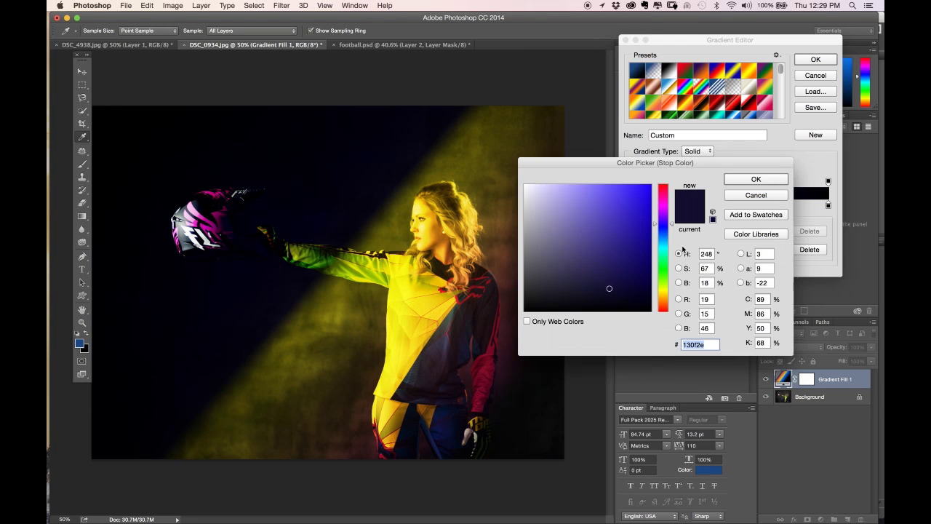
left_click(628, 230)
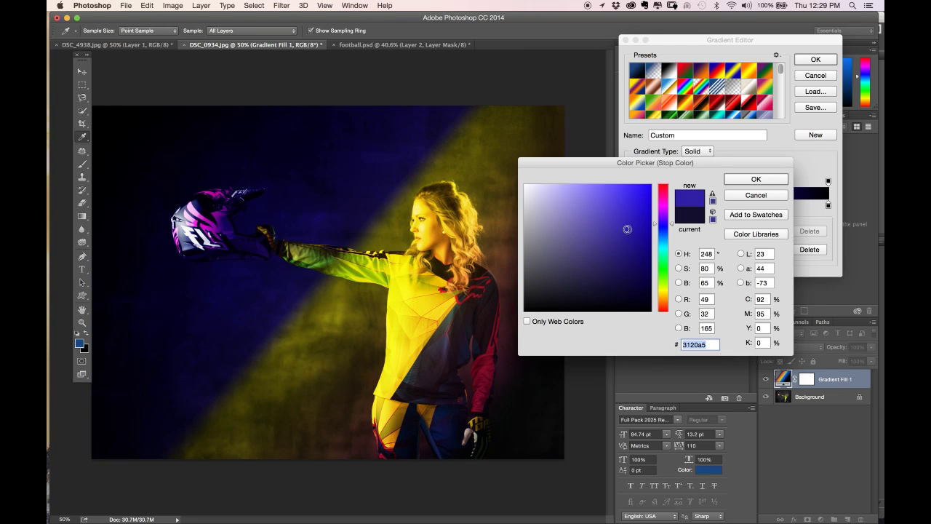
left_click_drag(627, 229, 619, 220)
left_click(619, 228)
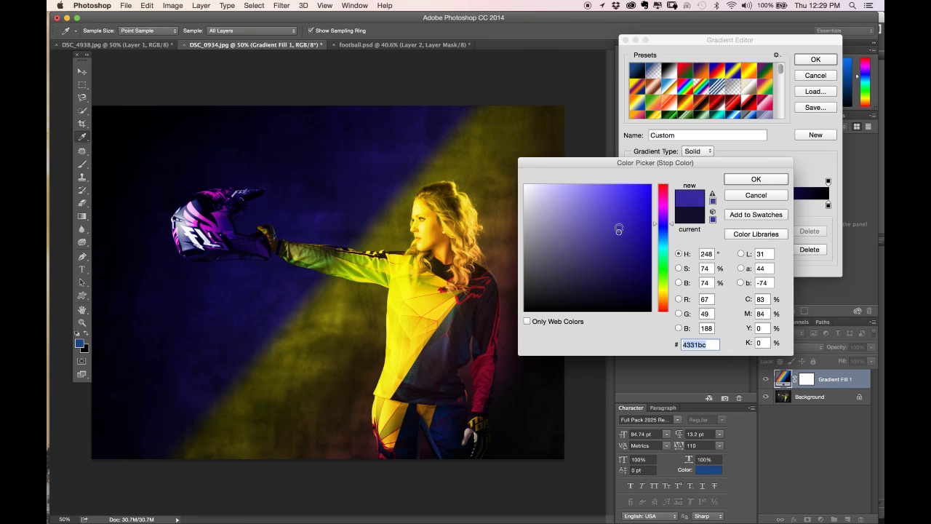
left_click(622, 216)
left_click(747, 181)
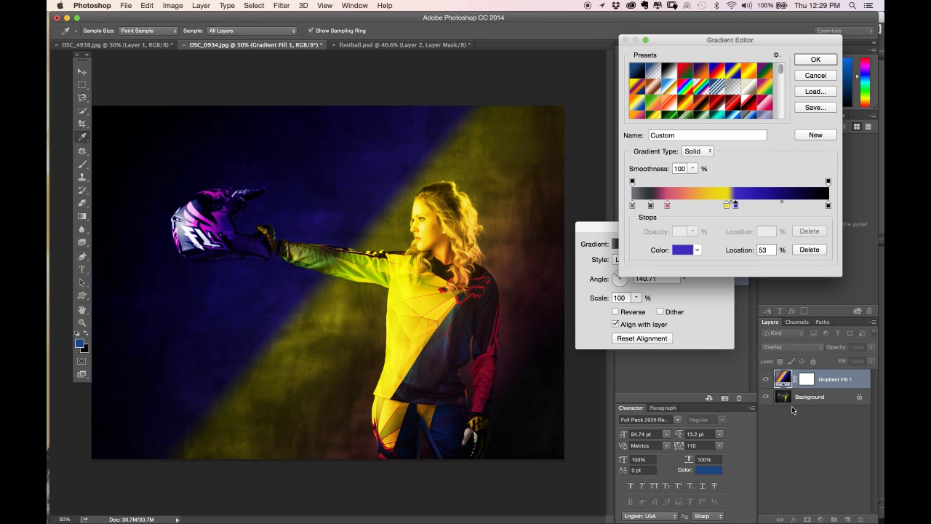
Apply the edited gradient and switch Gradient Fill 1 from Color to Soft Light blending.
left_click(813, 61)
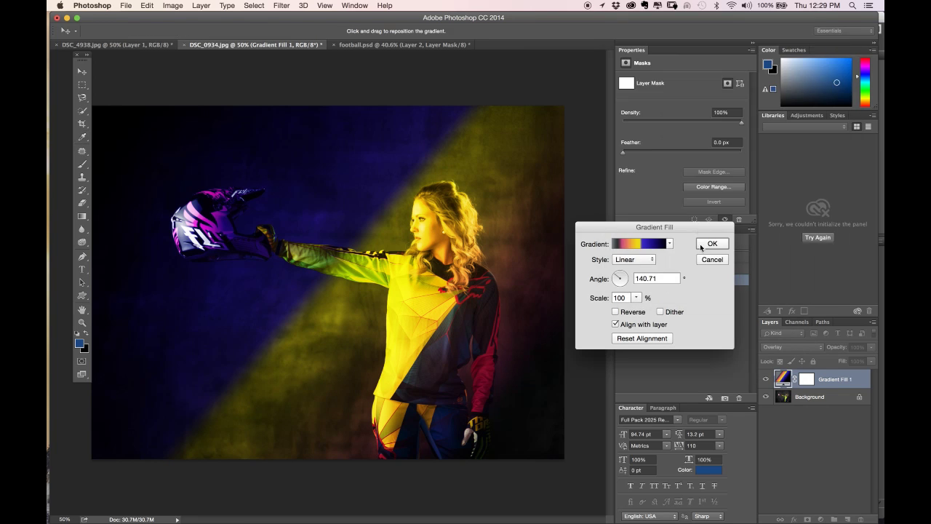
left_click(714, 244)
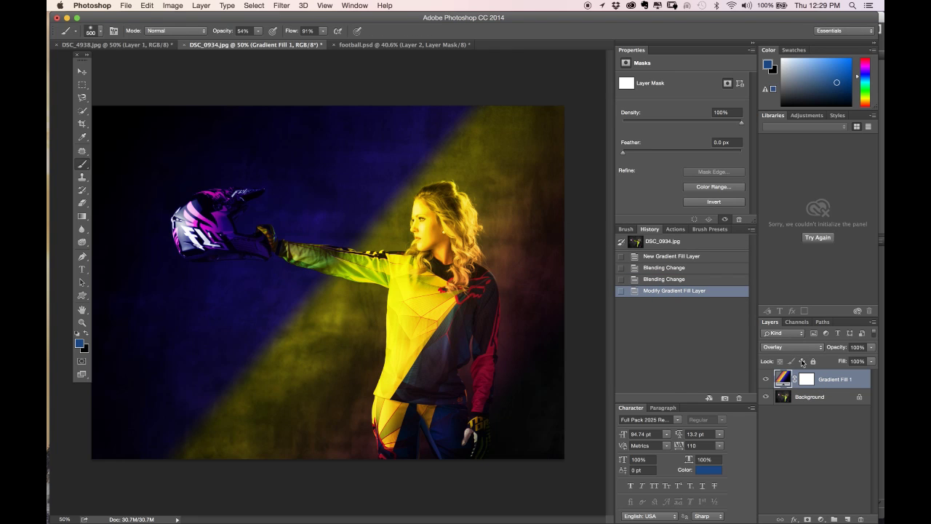
left_click(793, 347)
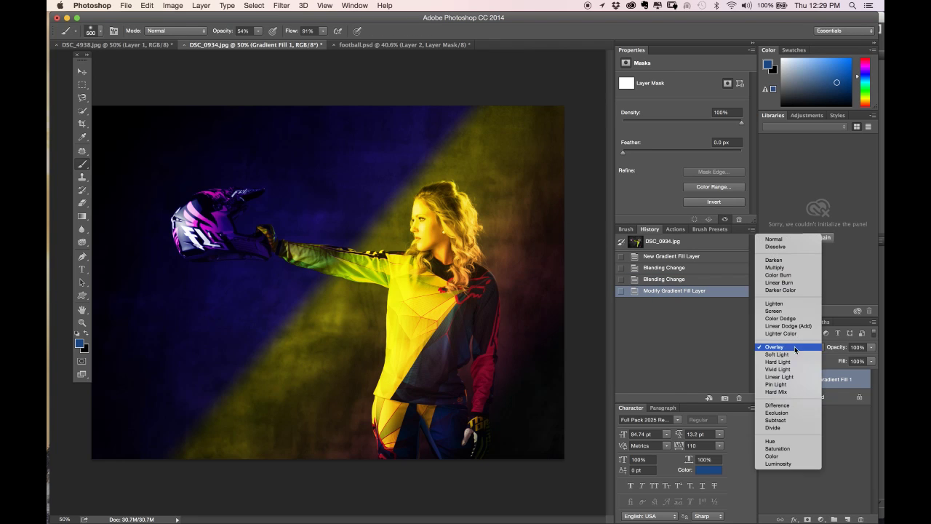
left_click(772, 456)
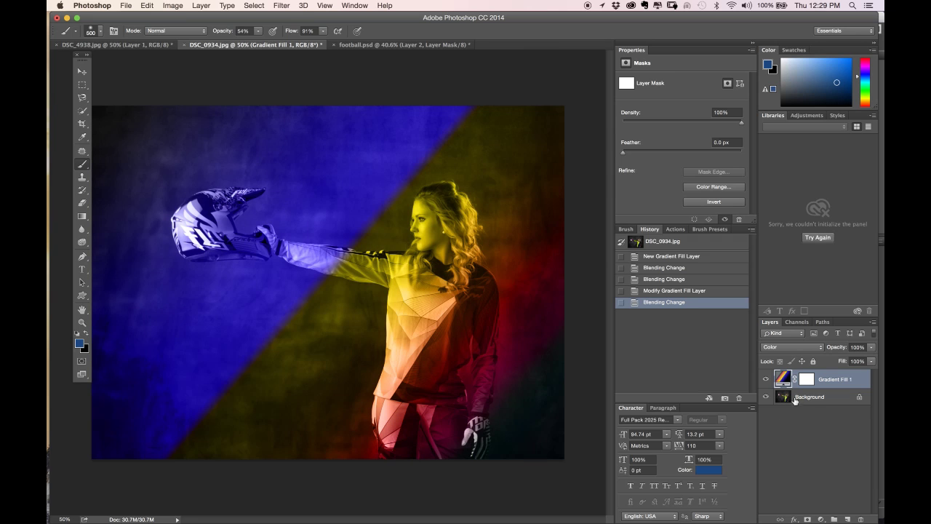
left_click(796, 351)
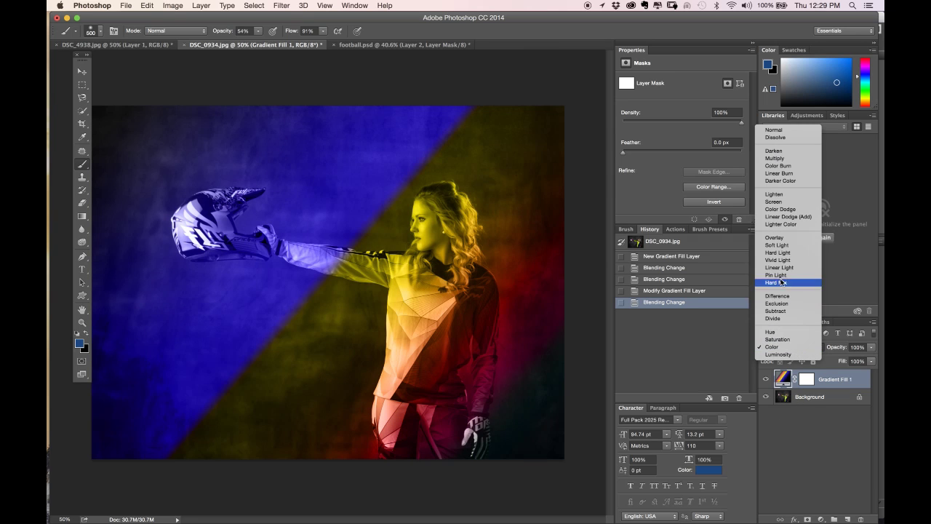
left_click(782, 252)
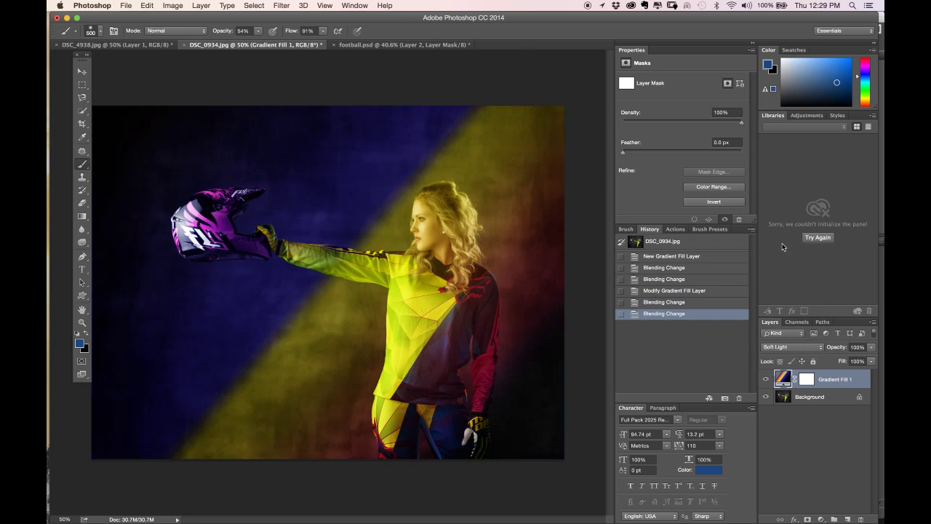
double_click(784, 377)
Slide the yellow stop left to about 37% with blue at 60%, and apply the gradient.
left_click(648, 247)
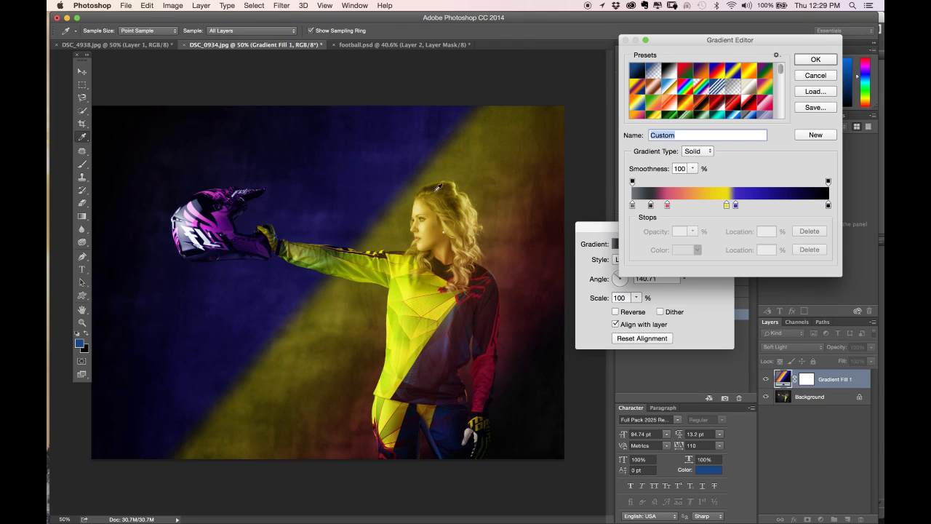
double_click(726, 206)
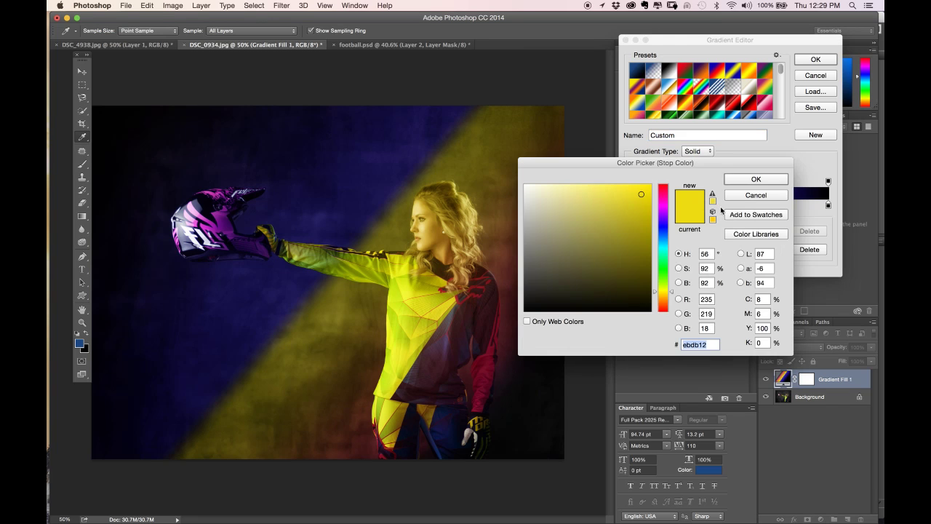
left_click(744, 195)
left_click_drag(726, 205, 719, 249)
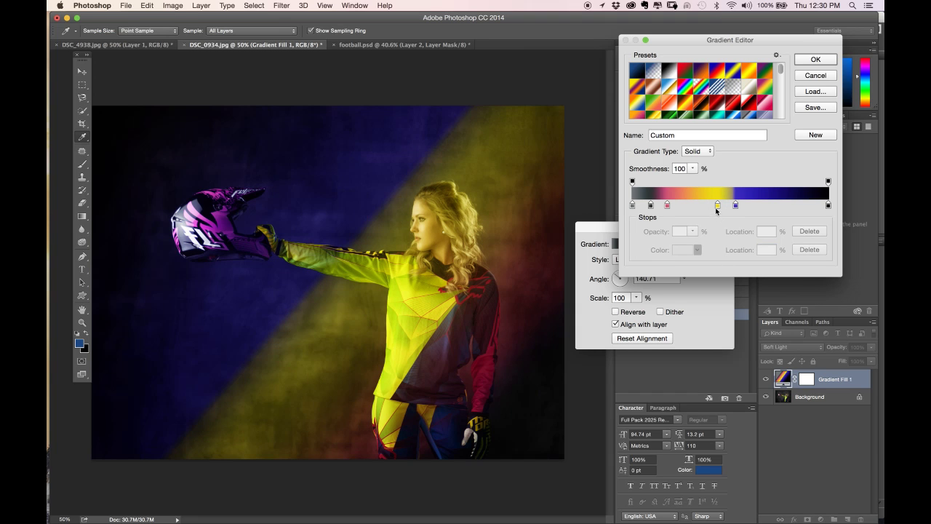
left_click_drag(717, 206, 749, 212)
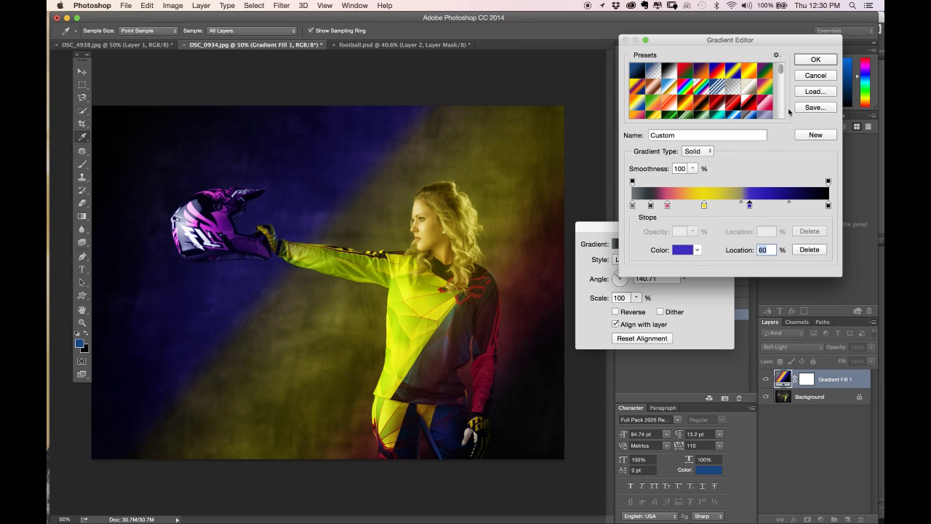
left_click(815, 60)
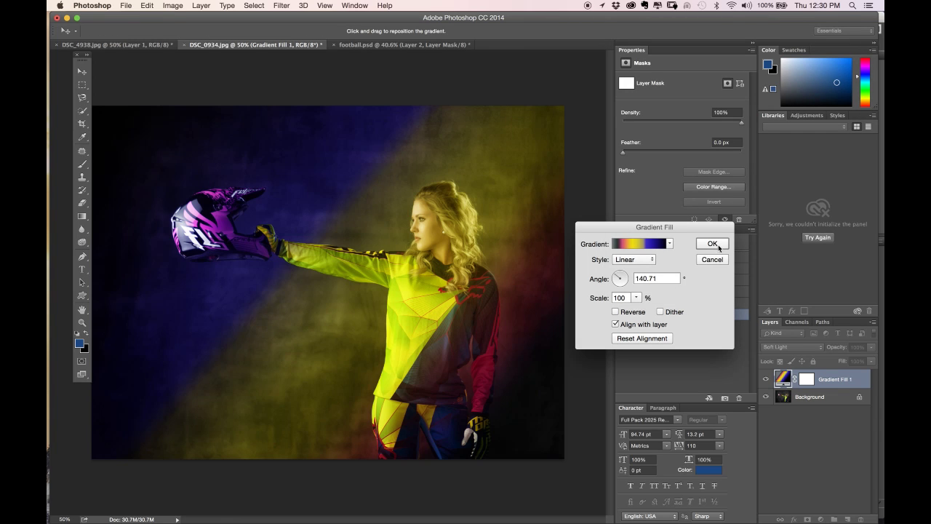
left_click(713, 245)
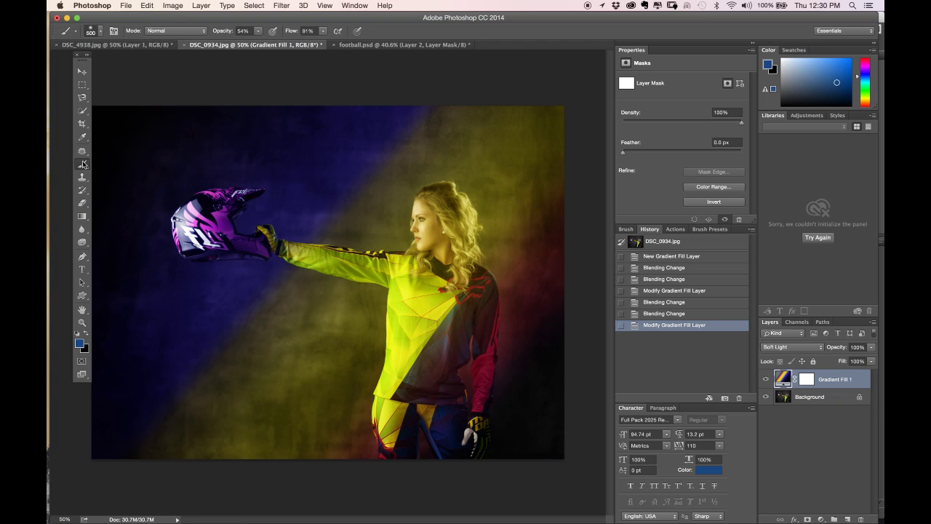
Paint black on the gradient mask over the woman's face, neck and jersey.
left_click(804, 379)
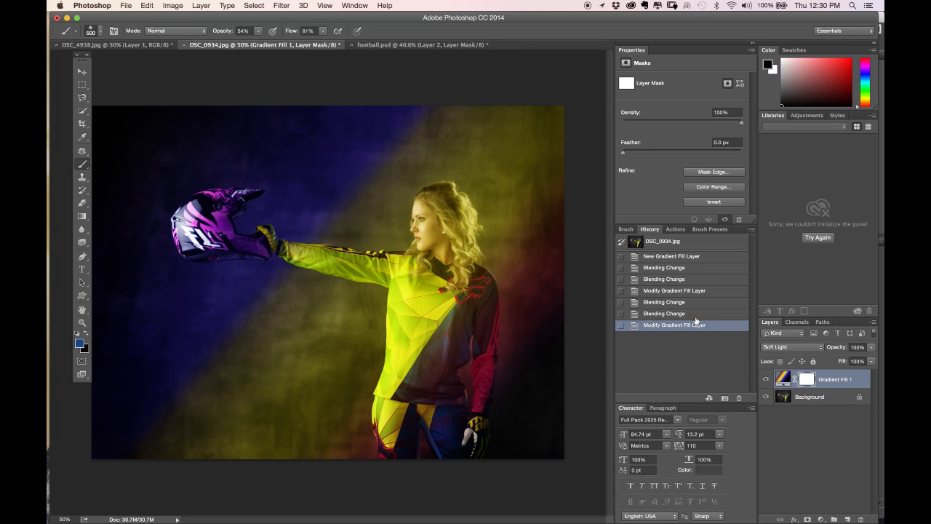
mouse_move(441, 200)
left_mouse_down()
mouse_move(439, 244)
mouse_move(417, 213)
mouse_move(428, 227)
mouse_move(460, 218)
mouse_move(467, 240)
mouse_move(451, 240)
left_mouse_up()
left_click_drag(429, 233, 459, 248)
left_click_drag(451, 204, 460, 283)
left_click_drag(414, 240, 451, 284)
mouse_move(429, 245)
left_mouse_down()
mouse_move(452, 271)
mouse_move(416, 333)
left_mouse_up()
left_click_drag(405, 288, 440, 352)
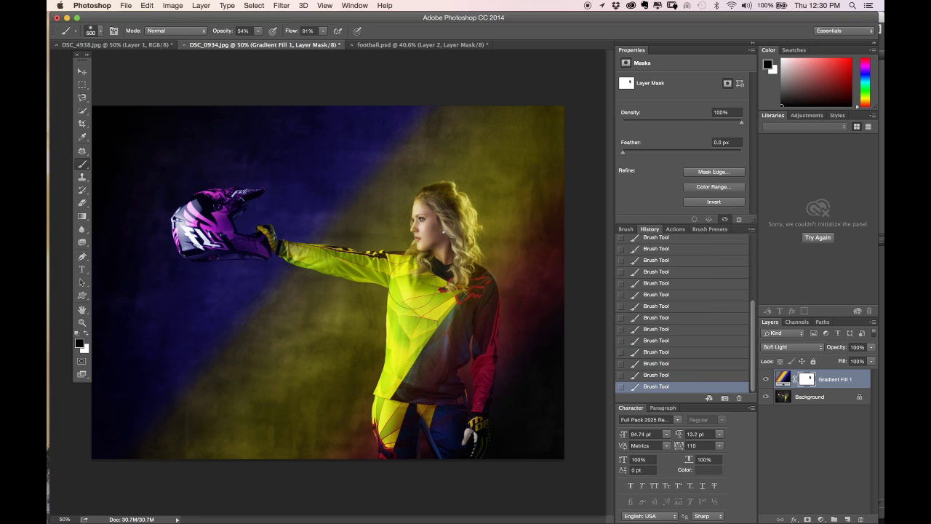
left_click_drag(398, 270, 454, 357)
mouse_move(469, 304)
left_mouse_down()
mouse_move(421, 367)
mouse_move(421, 357)
mouse_move(432, 327)
mouse_move(428, 408)
mouse_move(441, 447)
left_mouse_up()
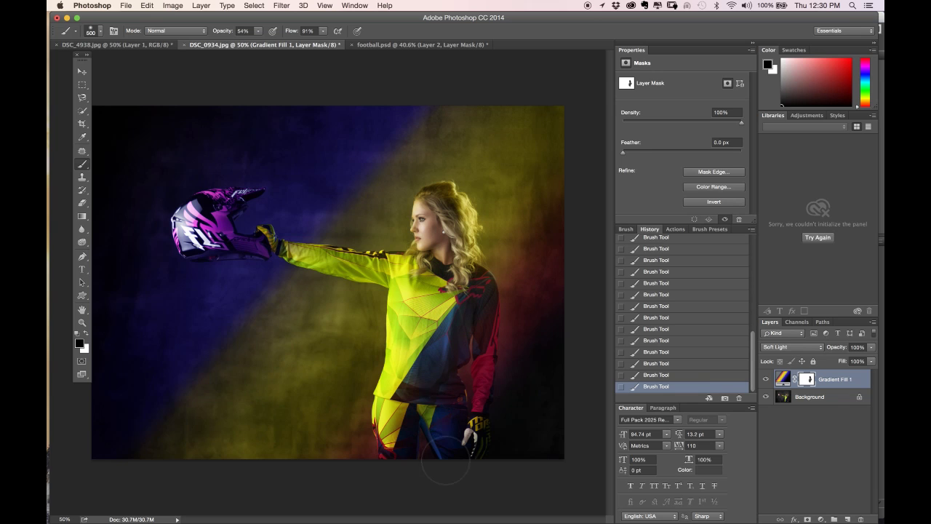
left_click_drag(476, 373, 490, 400)
mouse_move(415, 327)
left_mouse_down()
mouse_move(396, 371)
mouse_move(404, 426)
mouse_move(400, 342)
mouse_move(462, 284)
left_mouse_up()
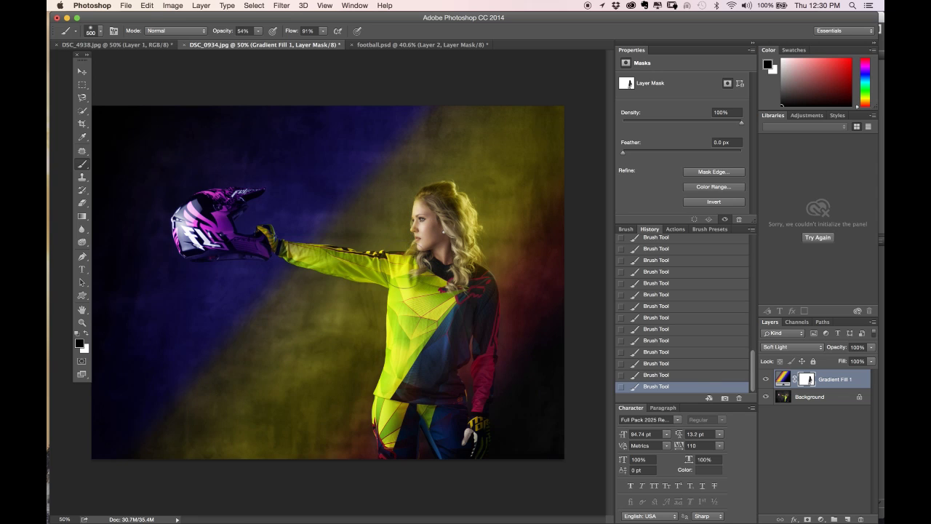
Mask the tint off the helmet, then zoom to 50% and enlarge the brush to 1000.
mouse_move(216, 222)
left_mouse_down()
mouse_move(209, 227)
mouse_move(222, 186)
mouse_move(228, 200)
mouse_move(247, 187)
mouse_move(212, 219)
mouse_move(244, 251)
left_mouse_up()
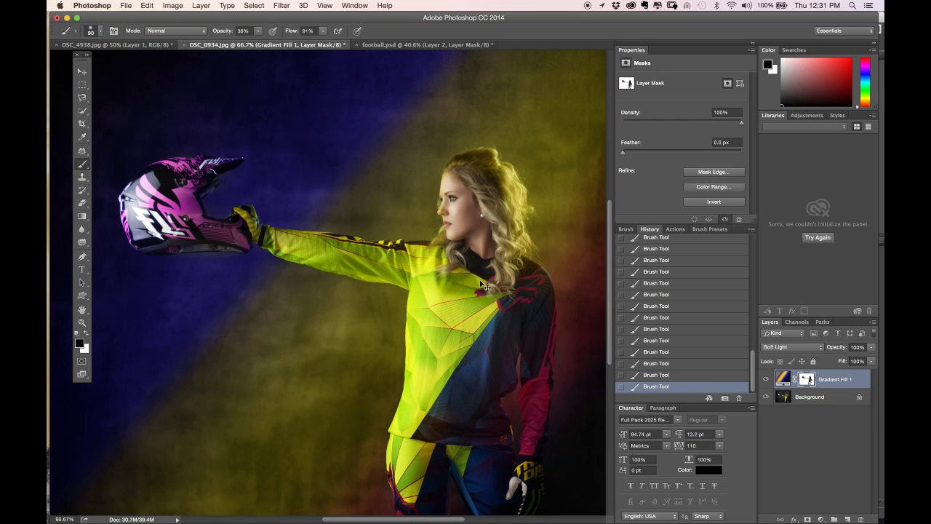
key("super+minus")
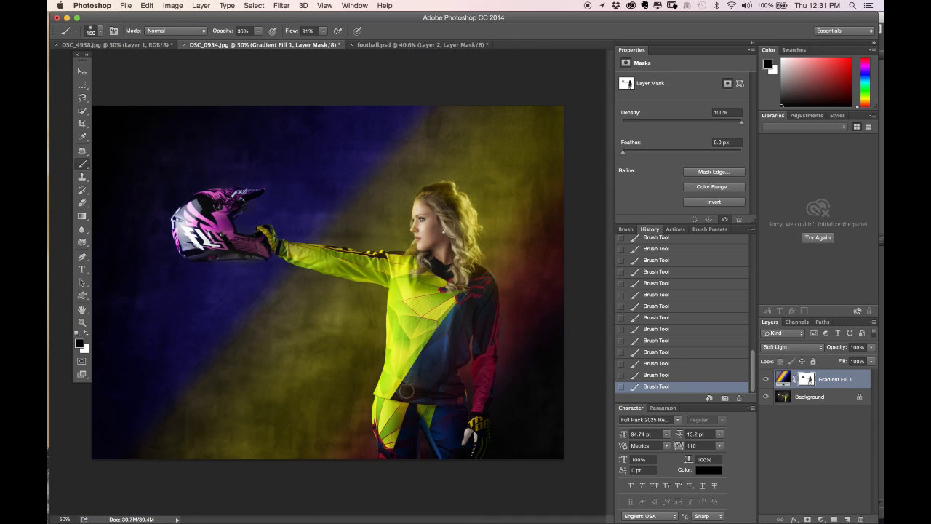
key("bracketright")
key("bracketright")
key("bracketright")
key("bracketright")
key("bracketright")
key("bracketright")
key("bracketright")
key("bracketright")
key("bracketright")
key("bracketright")
key("bracketright")
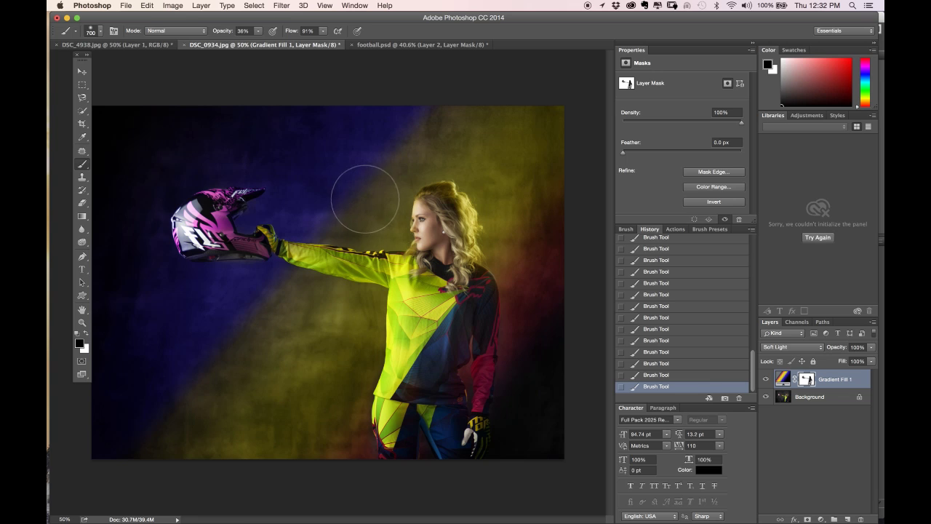
key("bracketright")
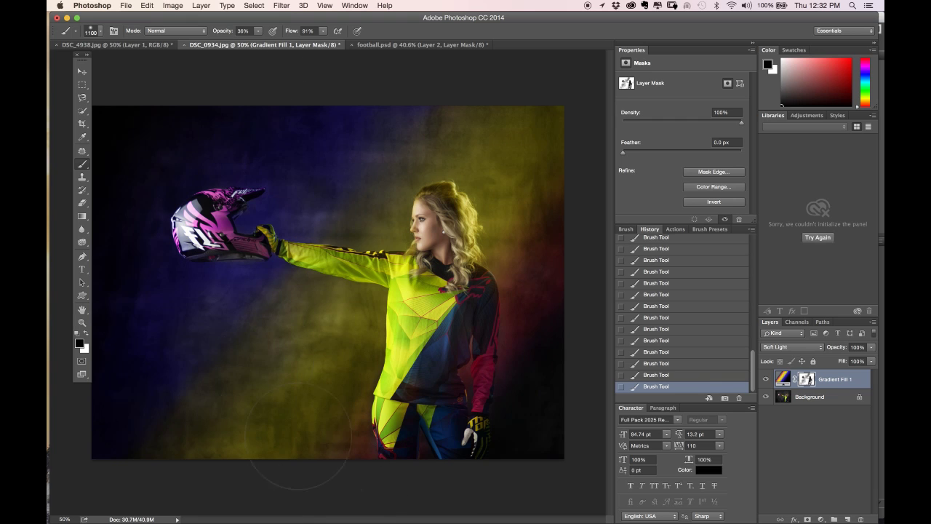
mouse_move(298, 513)
Toggle Gradient Fill 1 off and on to compare, then lower its opacity to 72%.
left_click(765, 379)
left_click(765, 379)
mouse_move(837, 352)
left_mouse_down()
mouse_move(834, 364)
mouse_move(832, 352)
left_mouse_up()
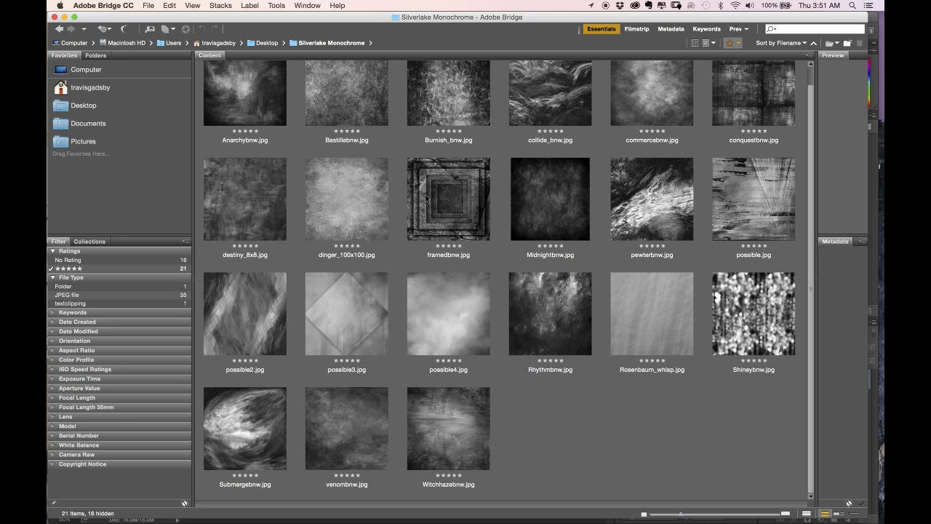
Select framedbnw.jpg in Bridge's Silverlake Monochrome folder and send it to Photoshop.
key("super+minus")
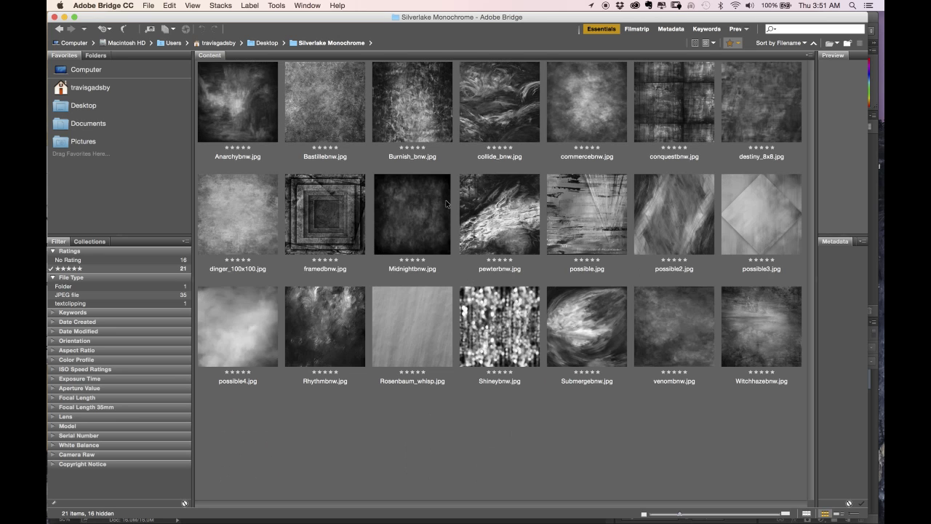
key("super+equal")
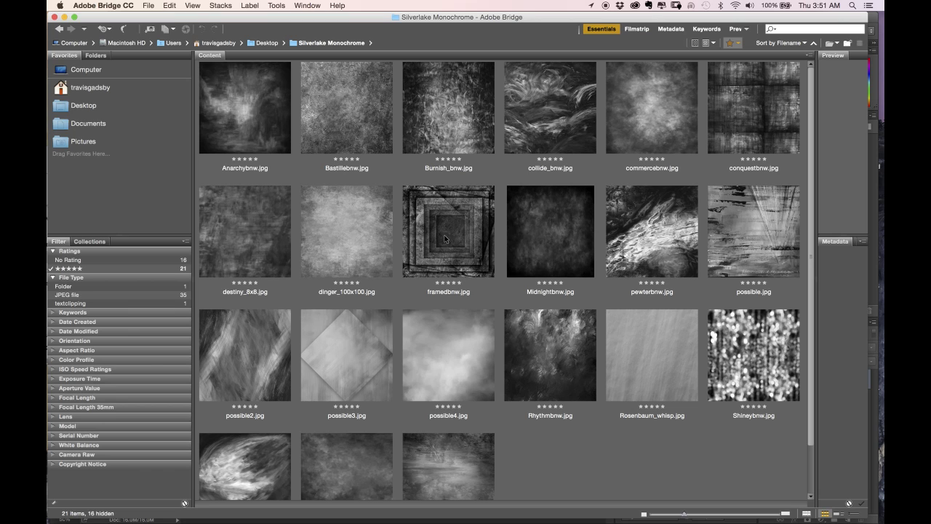
left_click(422, 234)
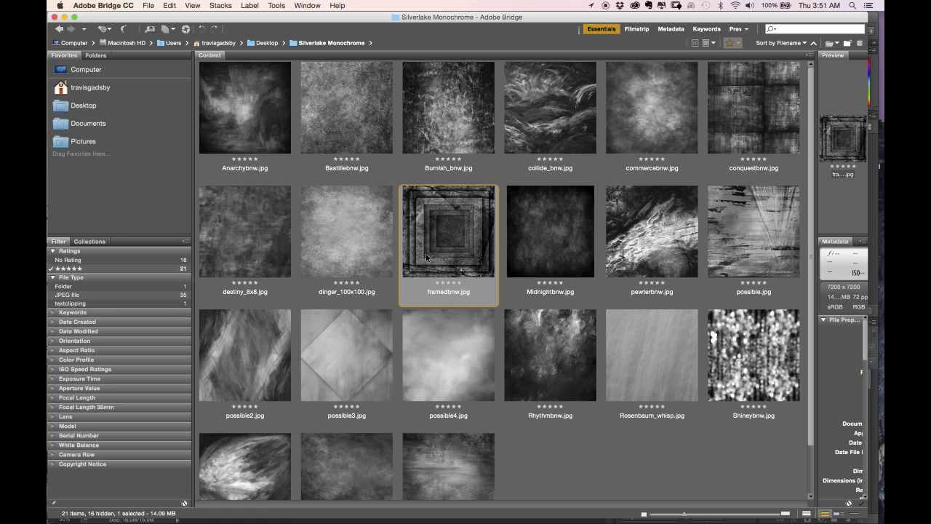
key("super+Tab")
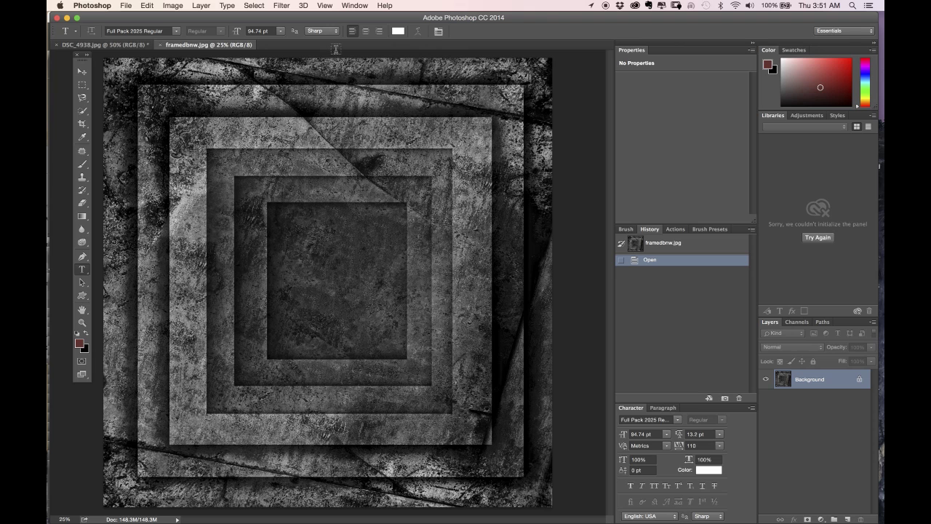
Drag the framedbnw texture into the skateboarder photo as a new layer.
left_click_drag(230, 54, 443, 154)
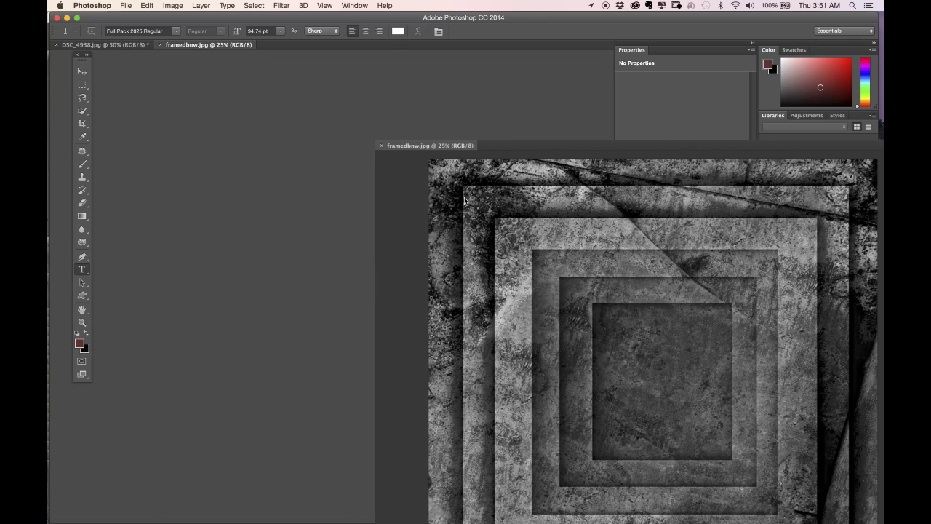
left_click_drag(465, 201, 465, 199)
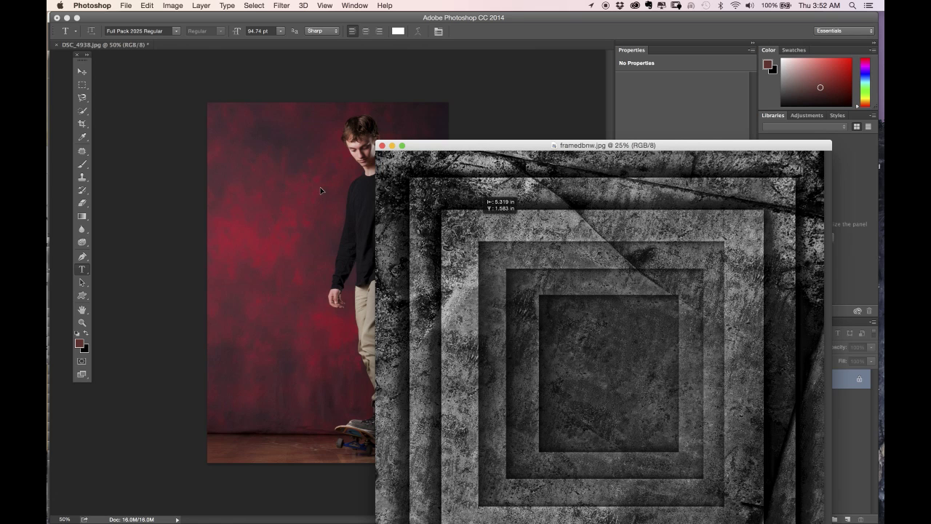
left_click_drag(353, 198, 352, 185)
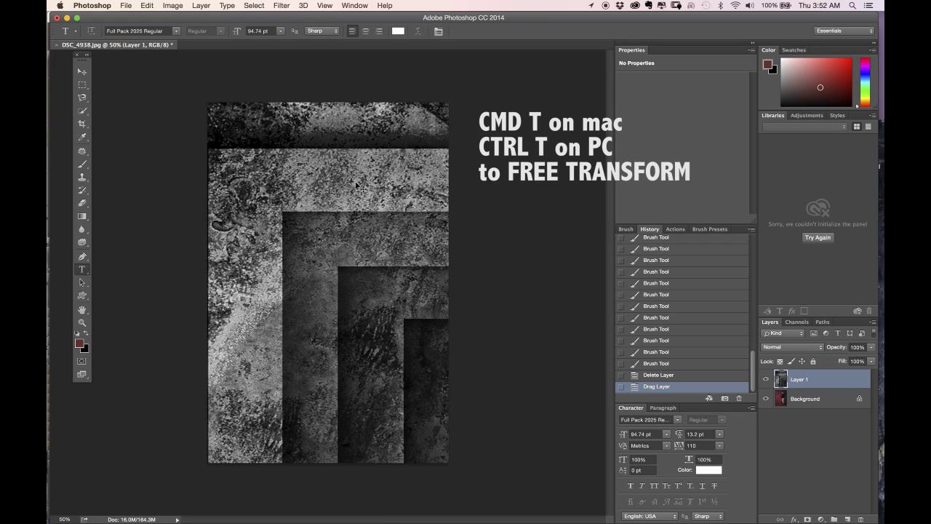
Free-transform Layer 1 to about 58% width and 68% height over the photo.
key("super+t")
key("super+0")
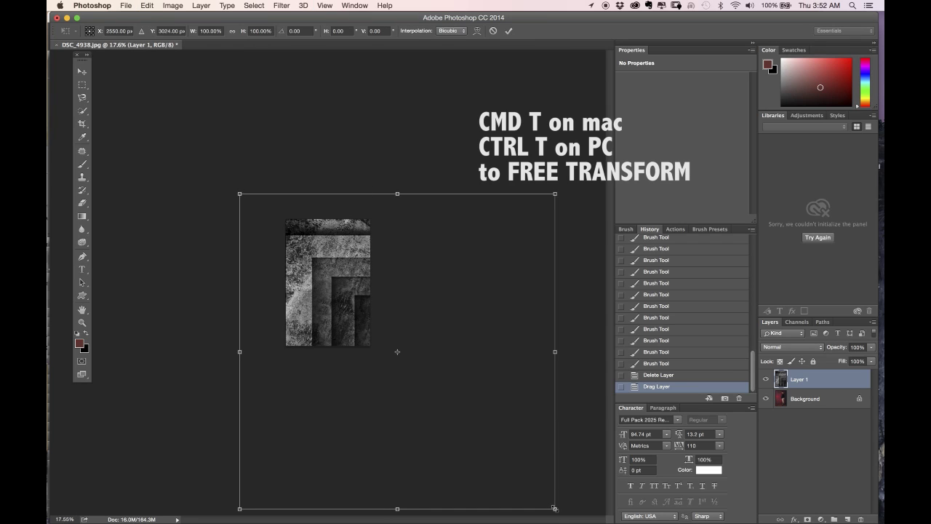
left_click_drag(554, 508, 424, 379)
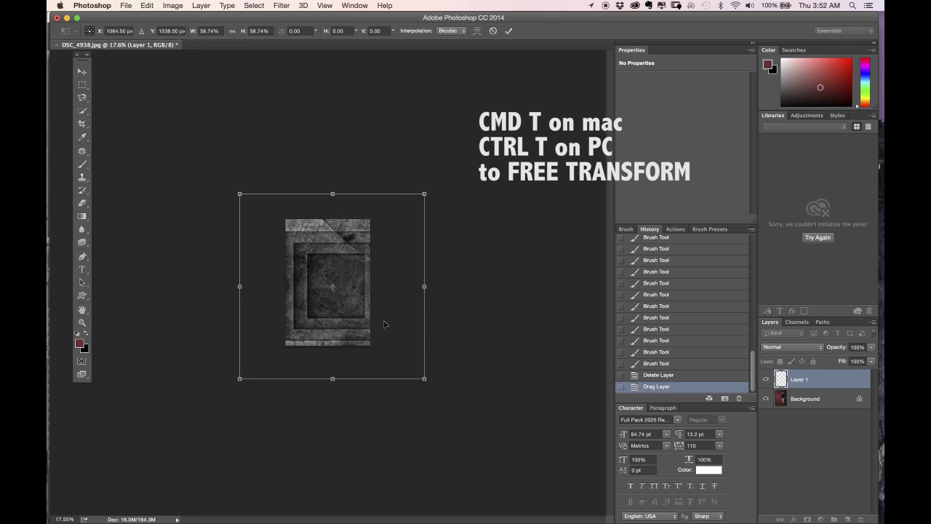
left_click_drag(385, 324, 405, 320)
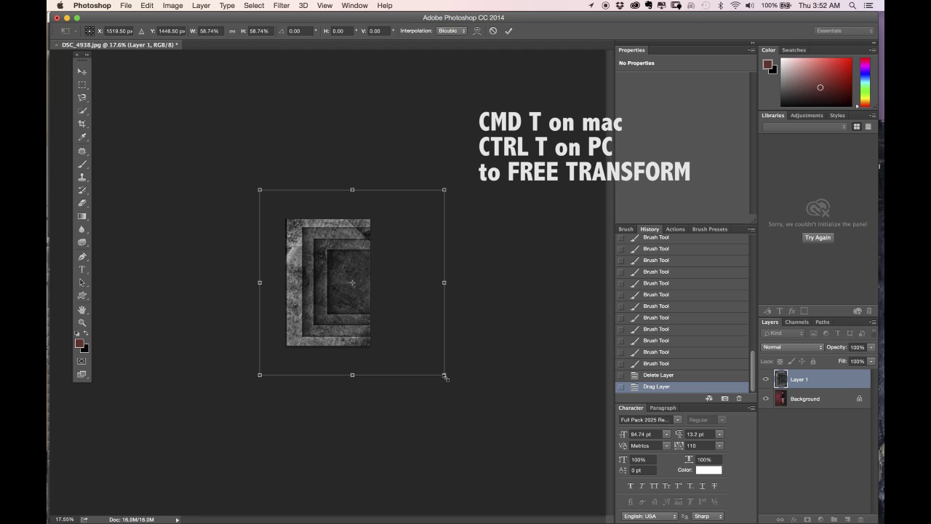
left_click_drag(445, 377, 441, 372)
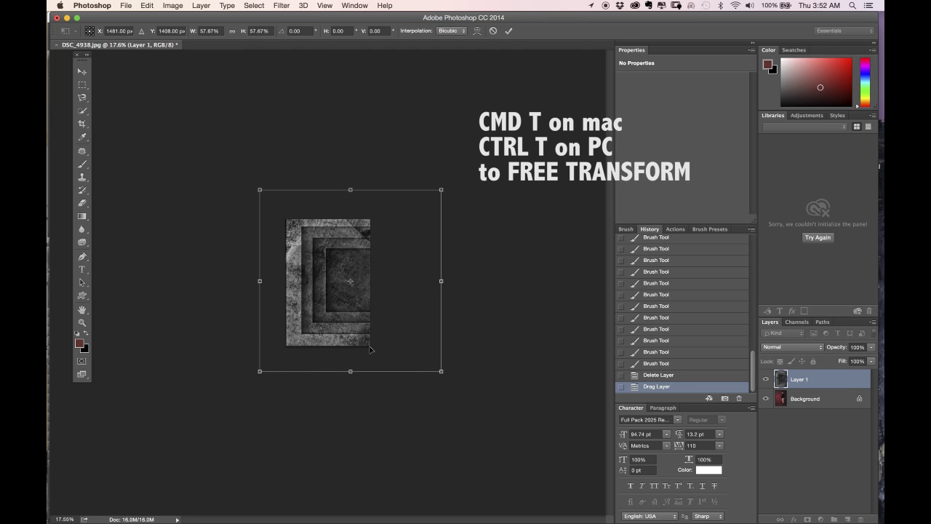
left_click_drag(351, 371, 349, 411)
left_click_drag(322, 310, 315, 301)
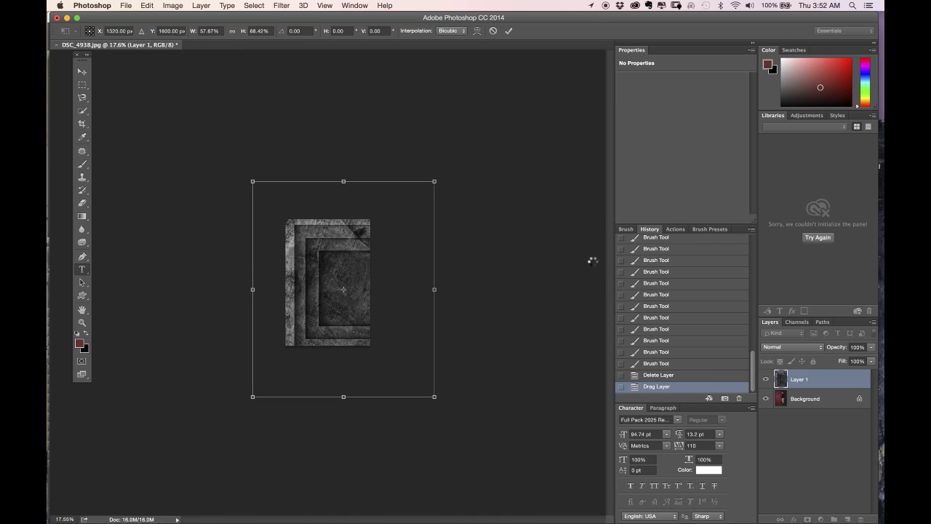
Set Layer 1 to Overlay blending after comparing it with Soft Light.
scroll(686, 284, "up", 1)
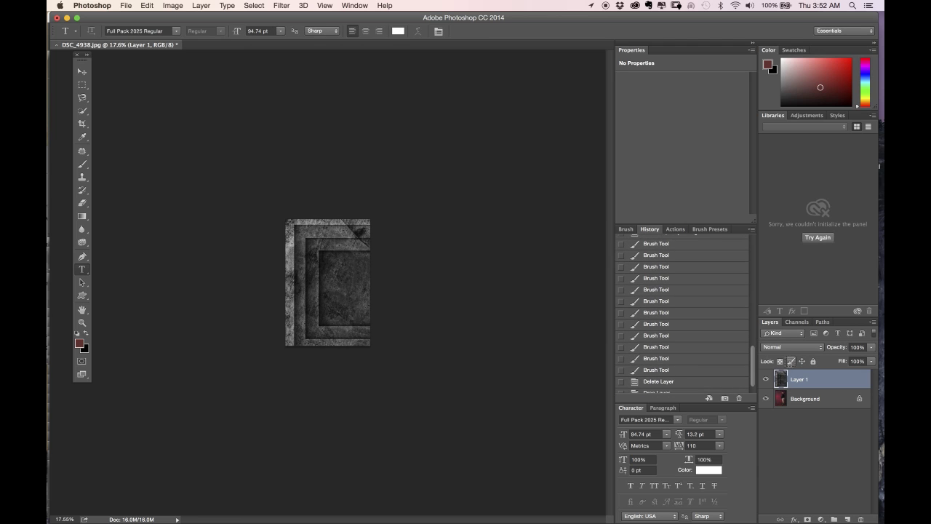
left_click(792, 350)
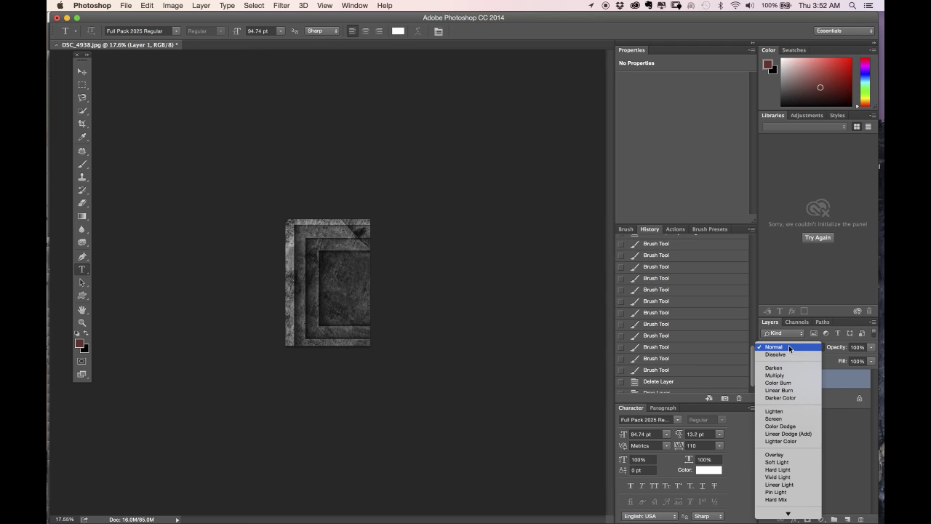
left_click(782, 455)
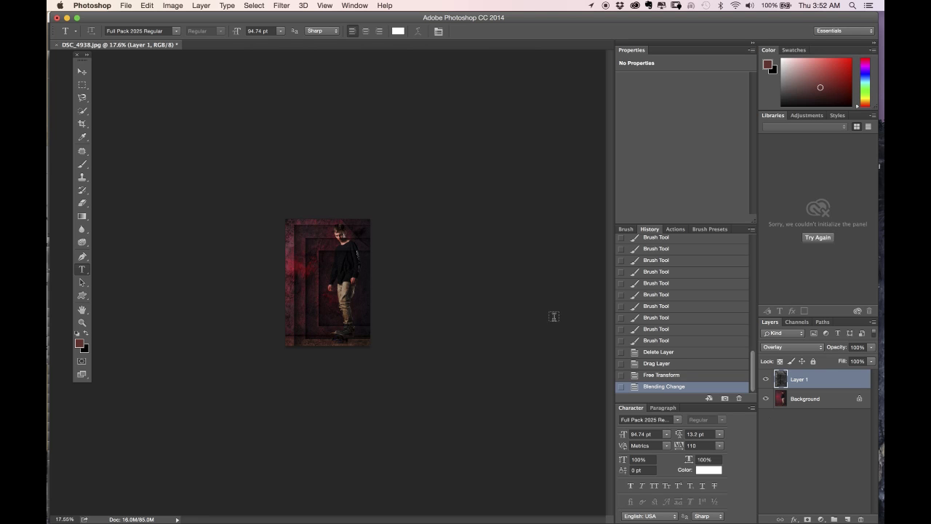
key("super+equal")
key("super+equal")
key("super+equal")
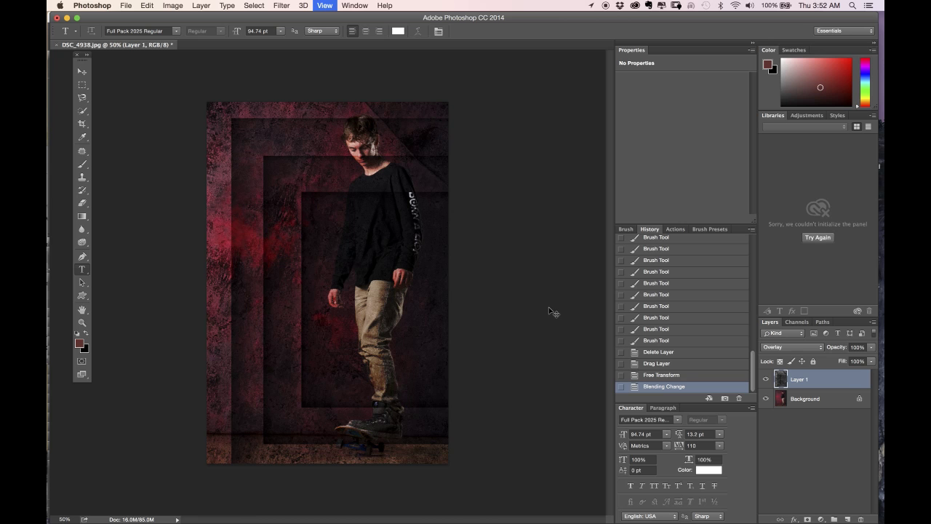
key("super+equal")
key("super+minus")
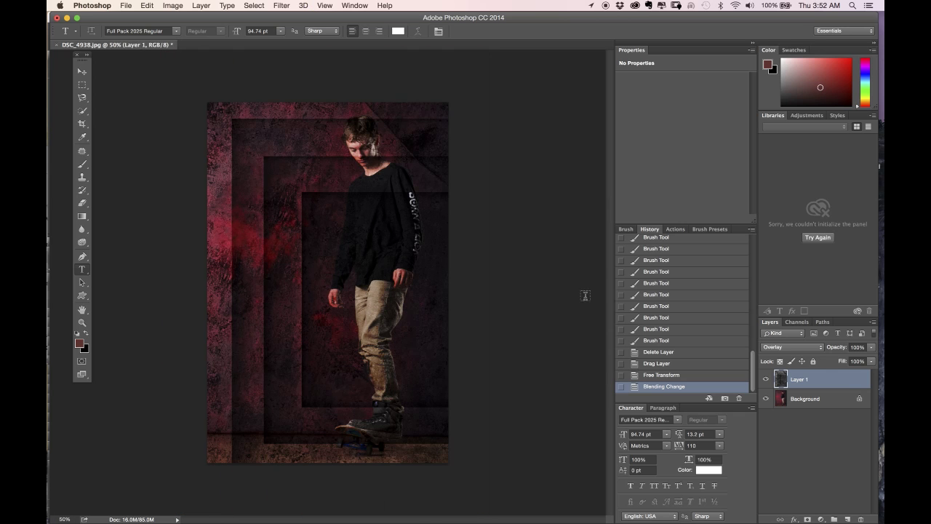
left_click(789, 348)
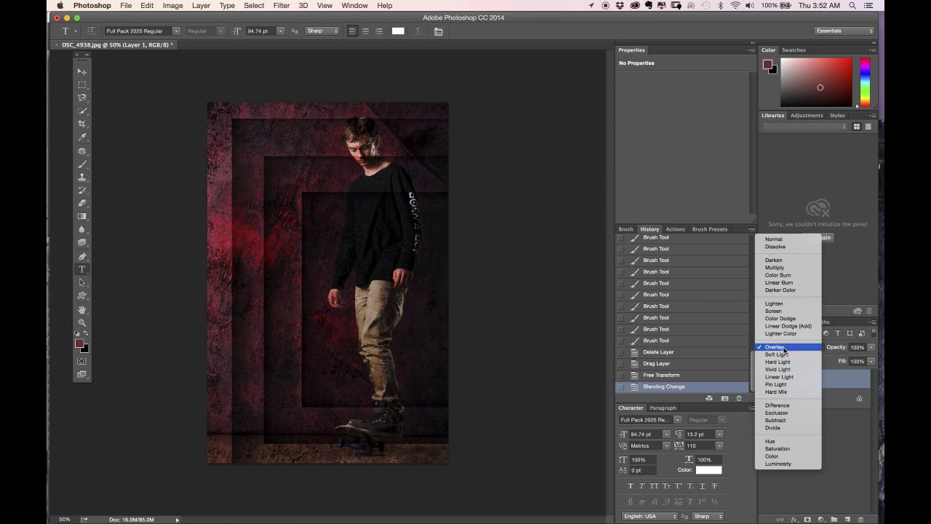
left_click(784, 355)
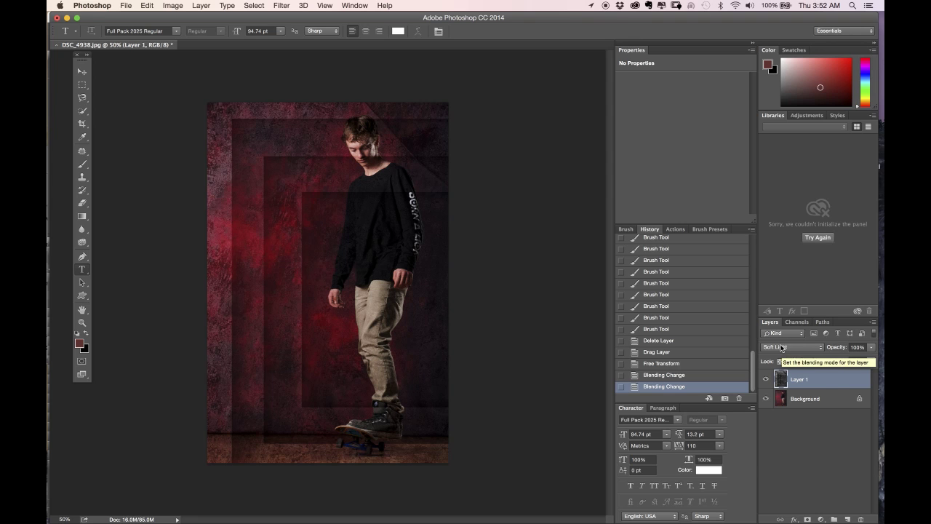
left_click(782, 348)
left_click(775, 339)
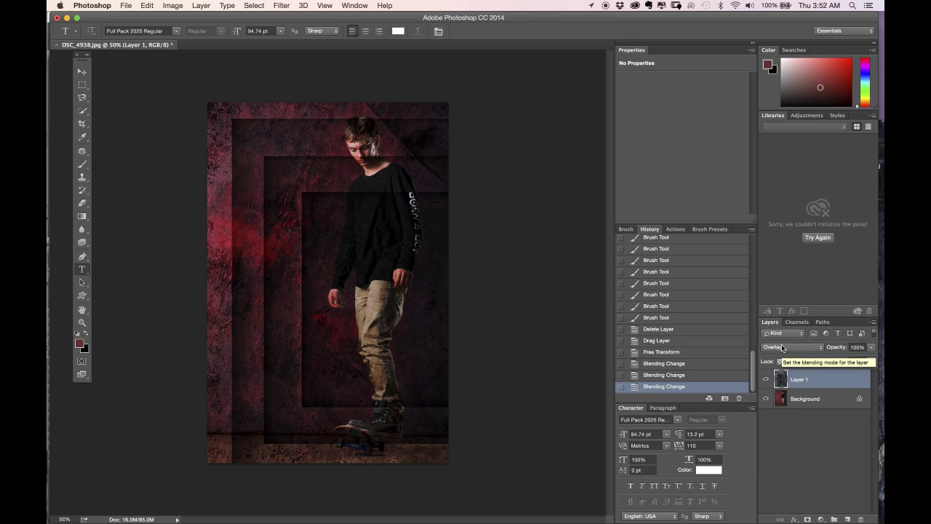
Add a white layer mask to the texture layer.
left_click(821, 518)
left_click(821, 519)
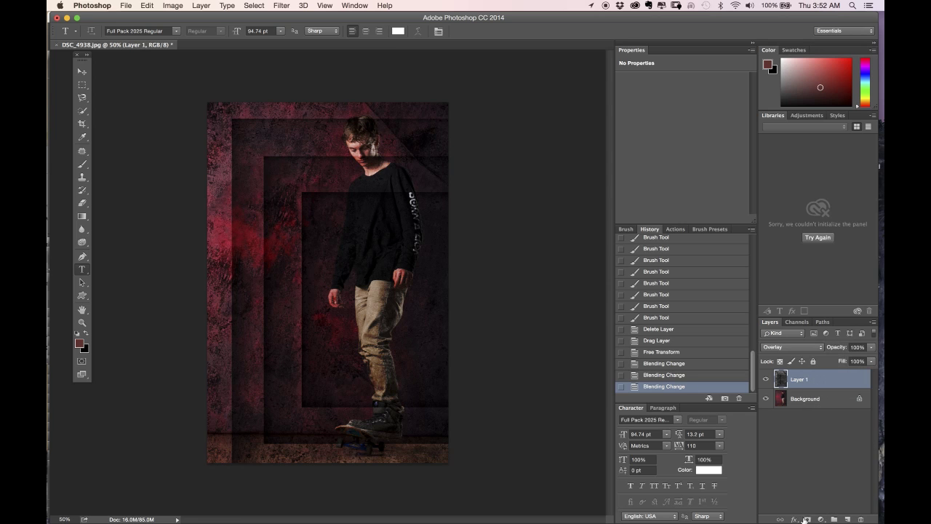
left_click(808, 518)
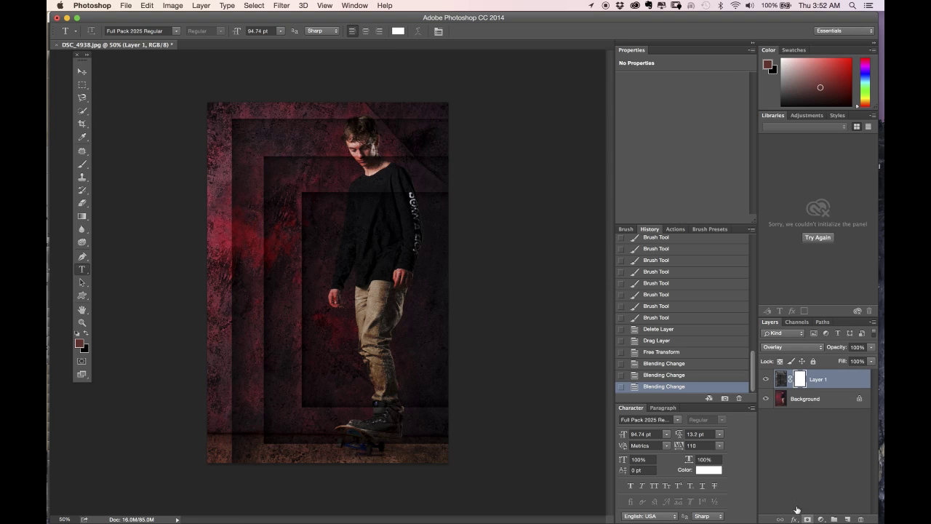
Paint the mask with a black brush to hide the texture from the head, shirt and arm.
left_click(82, 163)
mouse_move(371, 146)
left_mouse_down()
mouse_move(366, 153)
mouse_move(359, 132)
left_mouse_up()
left_click_drag(364, 149, 358, 128)
left_click_drag(362, 143, 357, 127)
mouse_move(361, 139)
left_mouse_down()
mouse_move(355, 130)
mouse_move(368, 149)
left_mouse_up()
left_click_drag(368, 145, 379, 173)
left_click_drag(378, 174, 384, 198)
left_click_drag(384, 198, 384, 208)
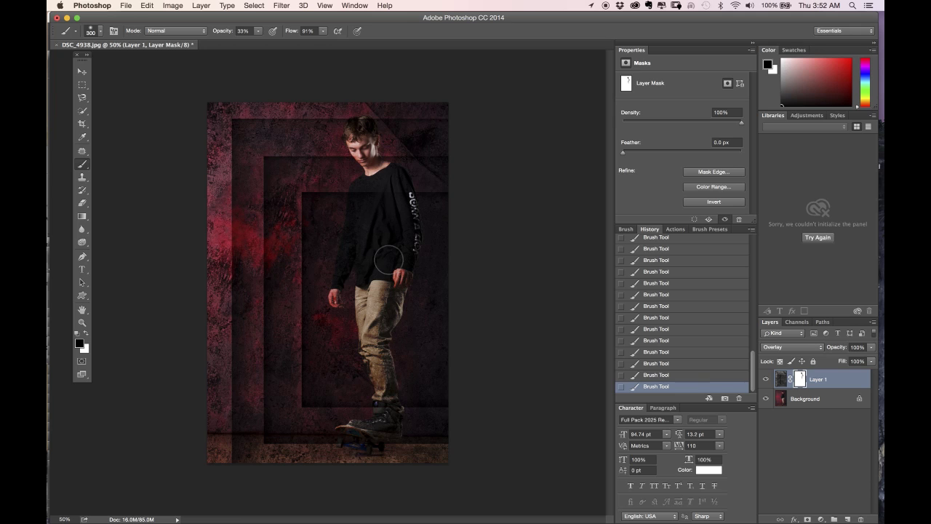
key("bracketright")
key("bracketright")
key("bracketright")
key("bracketright")
key("bracketleft")
key("bracketleft")
Mask the texture off the lower legs and trousers with a 200-250 brush at 100% zoom.
mouse_move(396, 344)
left_mouse_down()
mouse_move(387, 393)
mouse_move(390, 374)
mouse_move(384, 386)
left_mouse_up()
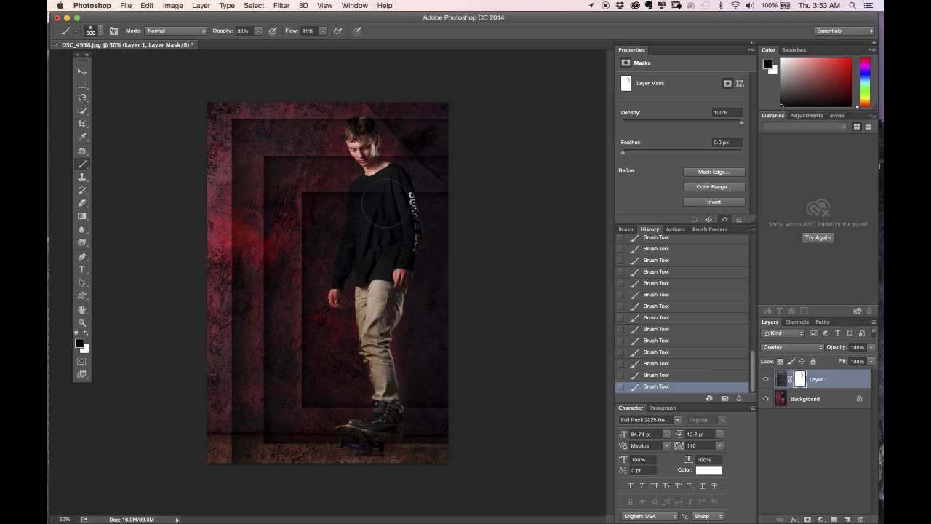
key("bracketleft")
key("bracketleft")
key("bracketleft")
key("bracketleft")
key("bracketleft")
key("bracketleft")
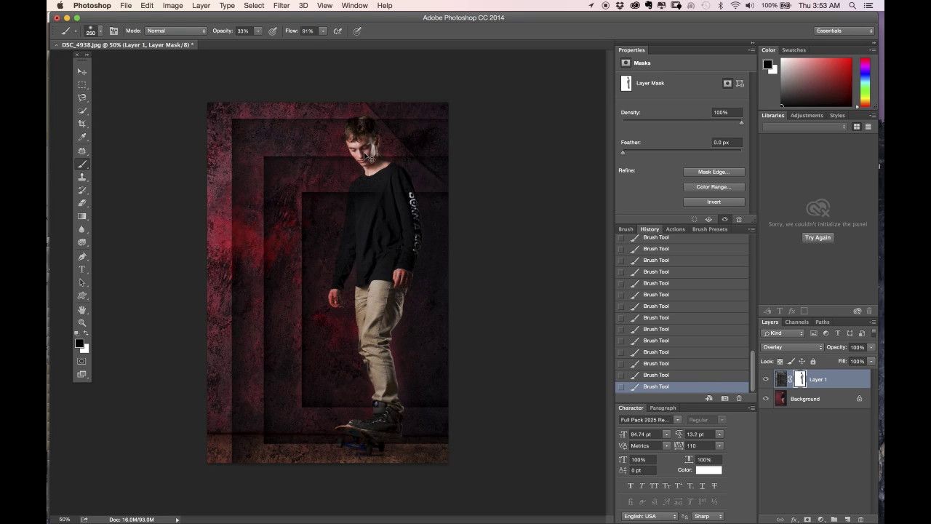
key("super+plus")
key("super+plus")
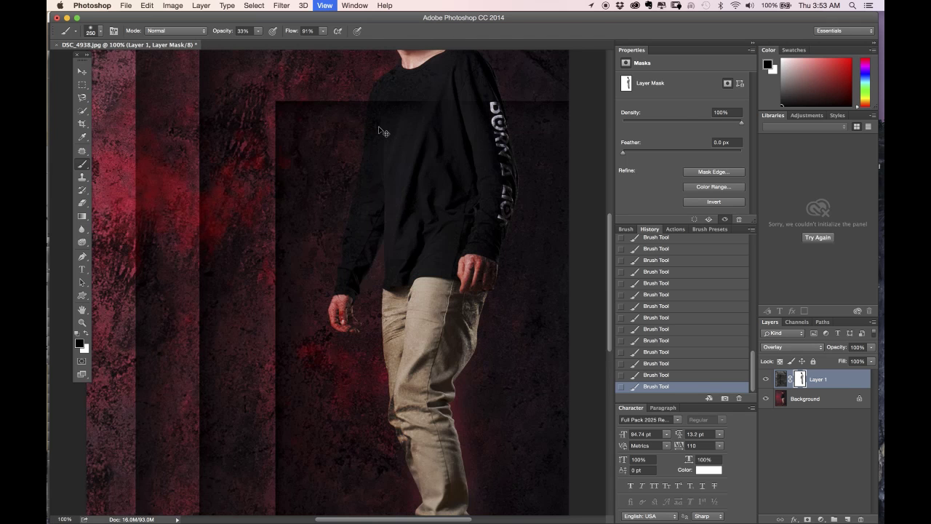
scroll(386, 218, "up", 5)
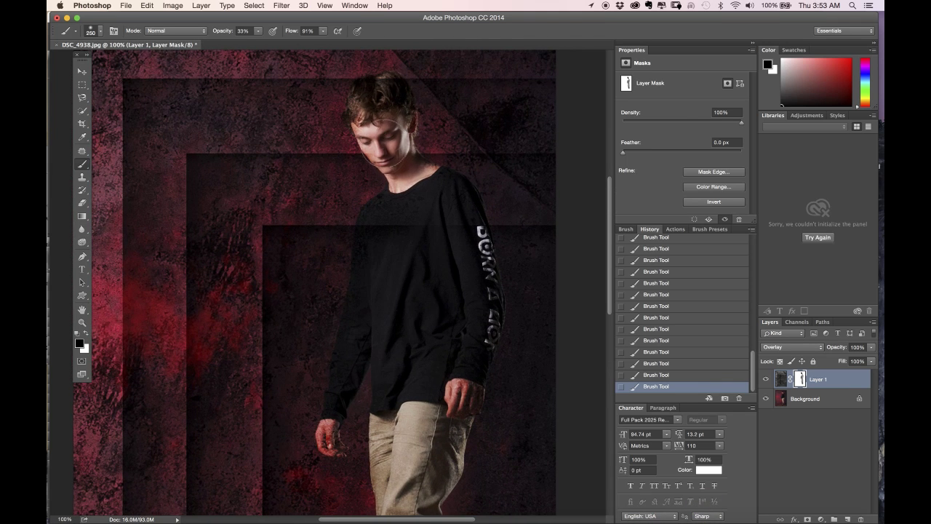
key("bracketleft")
key("bracketleft")
key("bracketleft")
key("bracketleft")
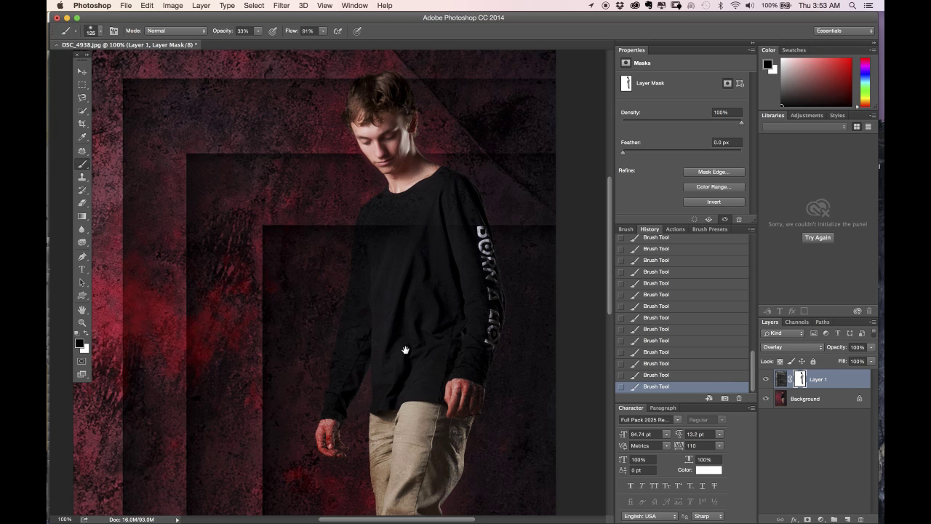
scroll(412, 292, "down", 5)
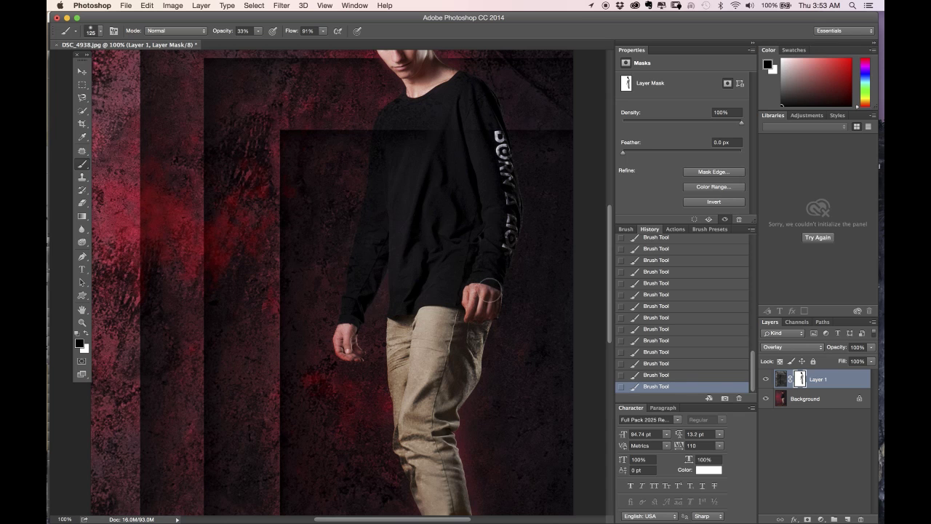
mouse_move(454, 376)
left_mouse_down()
mouse_move(410, 393)
mouse_move(393, 356)
mouse_move(409, 439)
mouse_move(421, 434)
left_mouse_up()
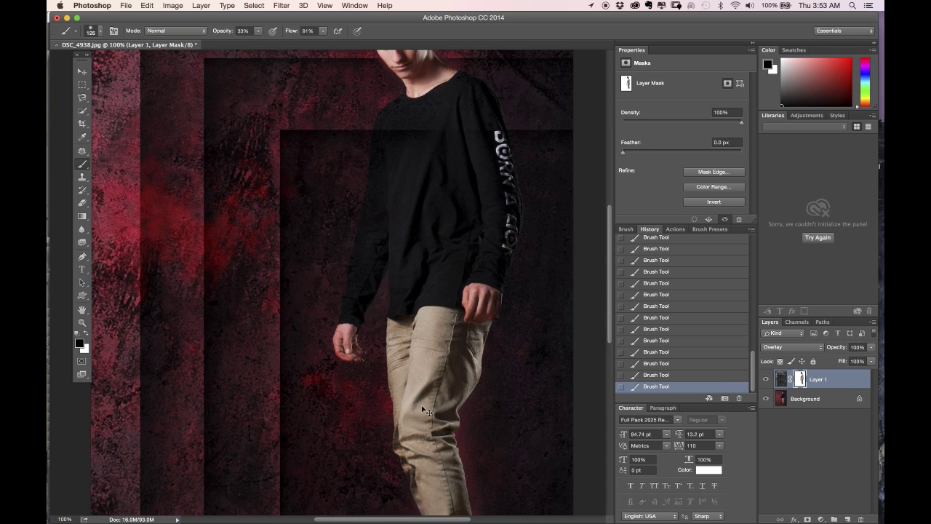
key("super+minus")
key("super+minus")
key("super+minus")
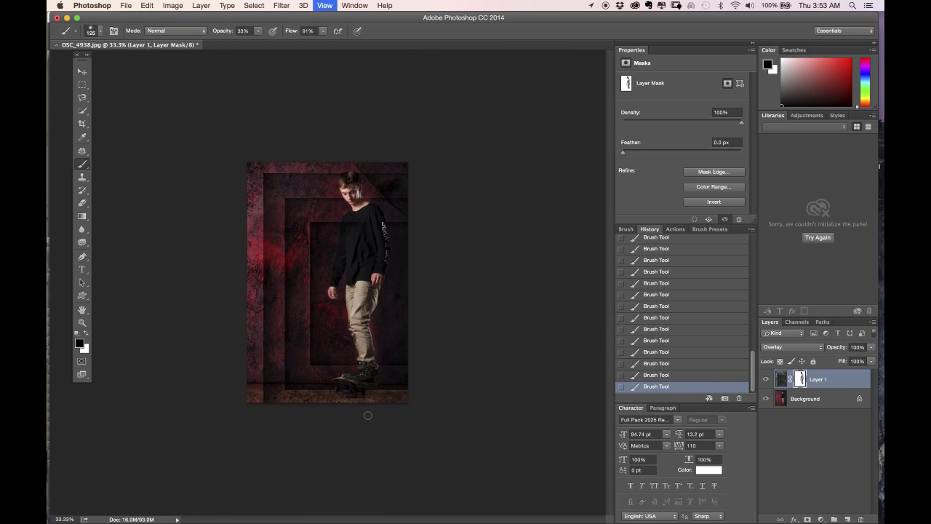
Paint the Layer 1 mask along the floor with a 700 px brush, then compare with the texture hidden.
key("super+plus")
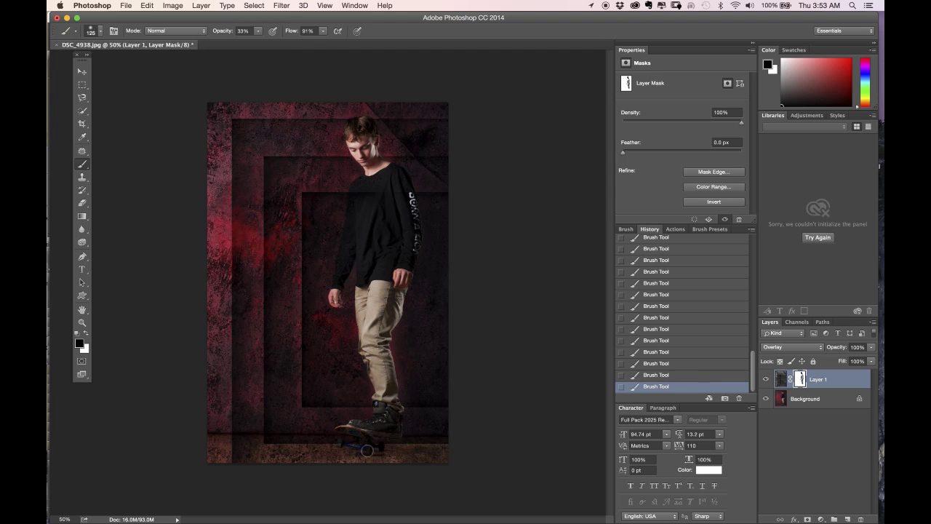
key("bracketright")
key("bracketright")
key("bracketright")
key("bracketright")
key("bracketright")
key("bracketright")
key("bracketright")
key("bracketright")
key("bracketright")
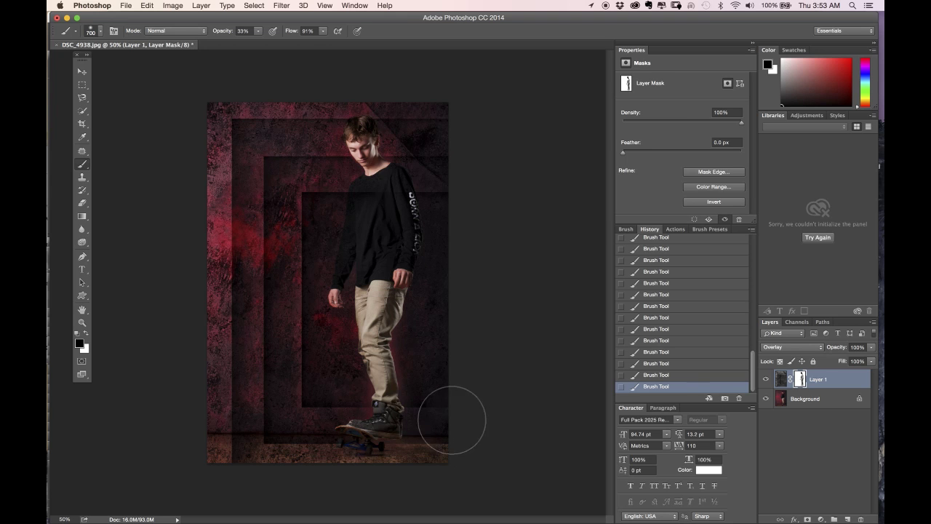
mouse_move(262, 469)
left_mouse_down()
mouse_move(198, 457)
mouse_move(416, 461)
mouse_move(442, 447)
mouse_move(203, 455)
left_mouse_up()
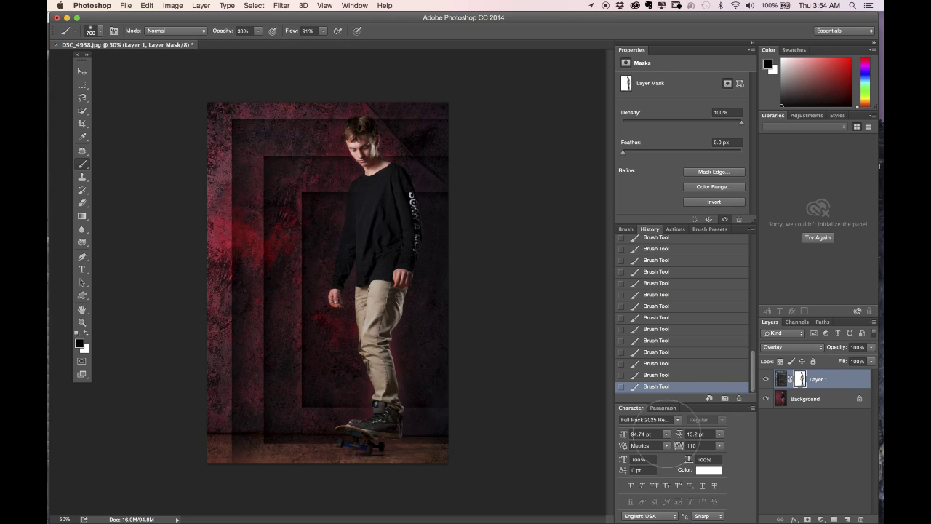
left_click(767, 380)
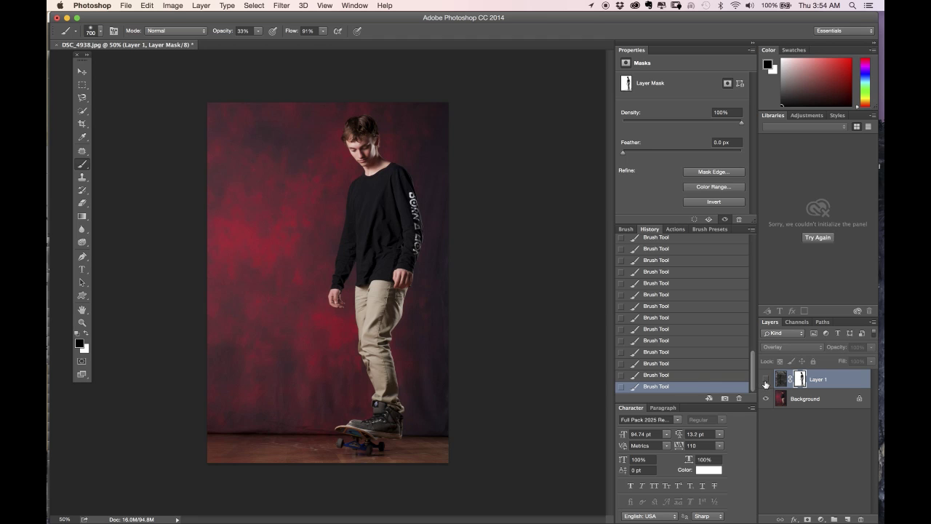
left_click(766, 379)
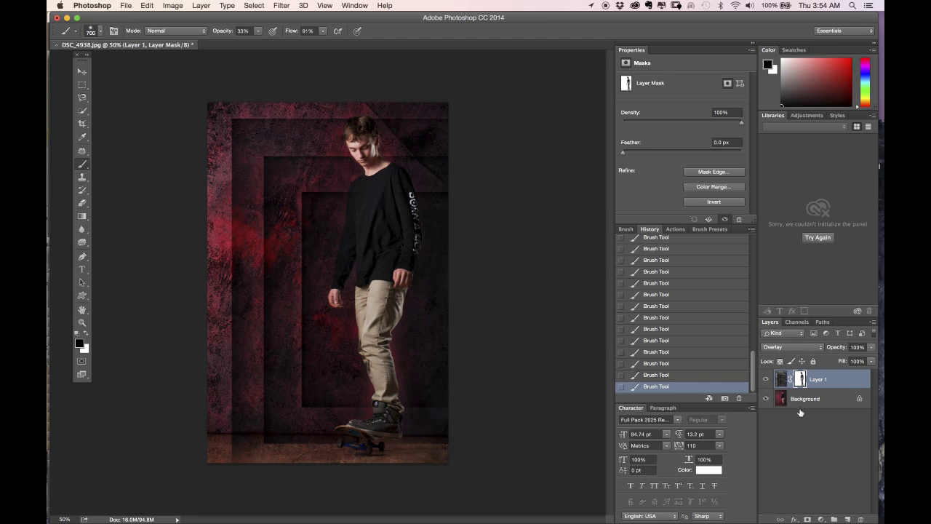